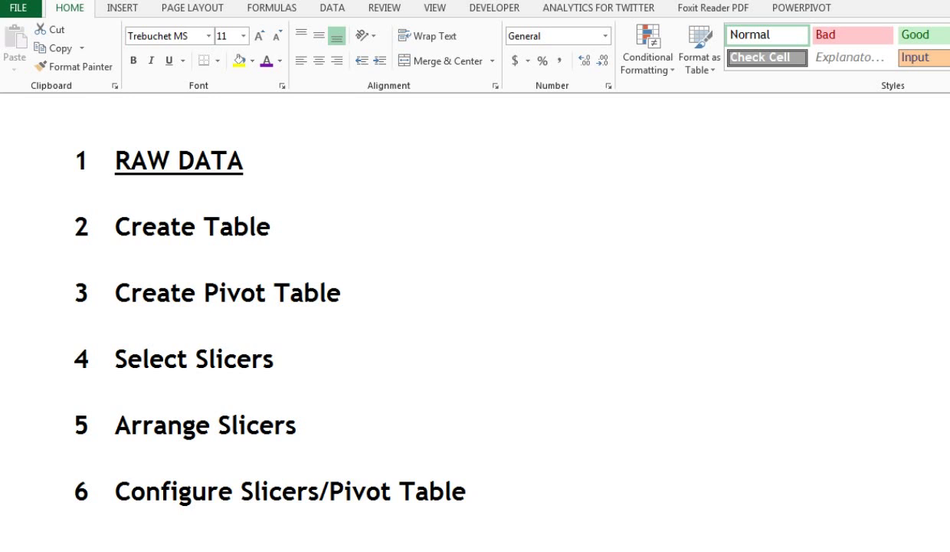
- Switch to the raw data worksheet and format its records with the light orange table style that has a solid header row
key("ctrl+Page_Down")
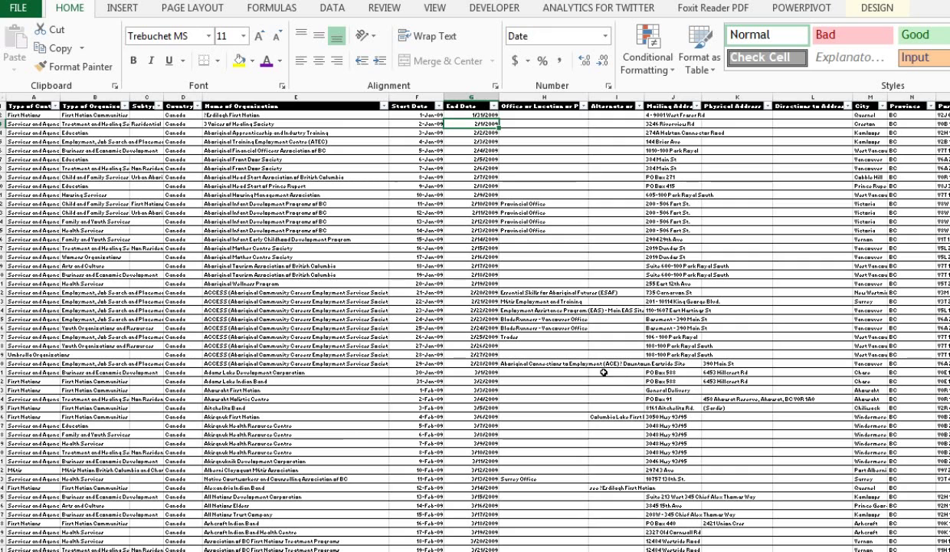
scroll(621, 383, "up", 5)
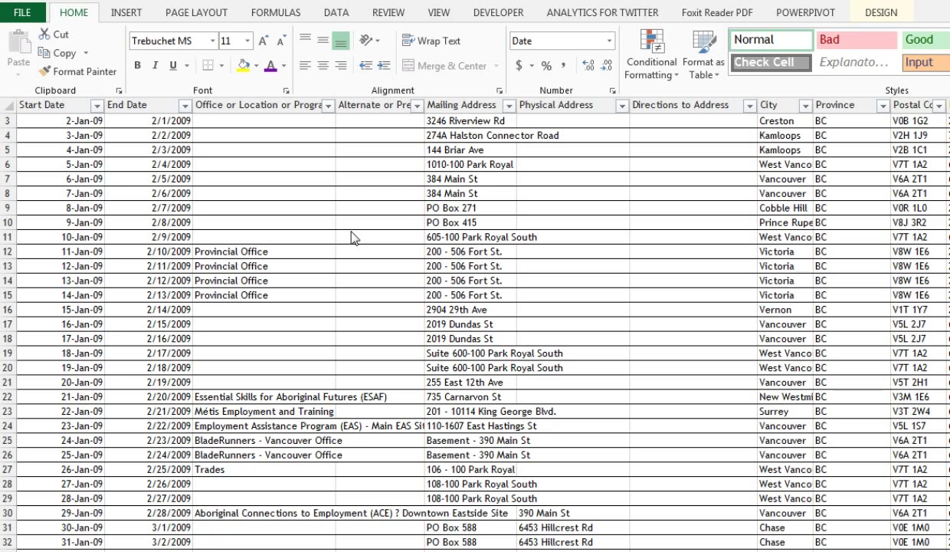
left_click(75, 12)
key("ctrl+Home")
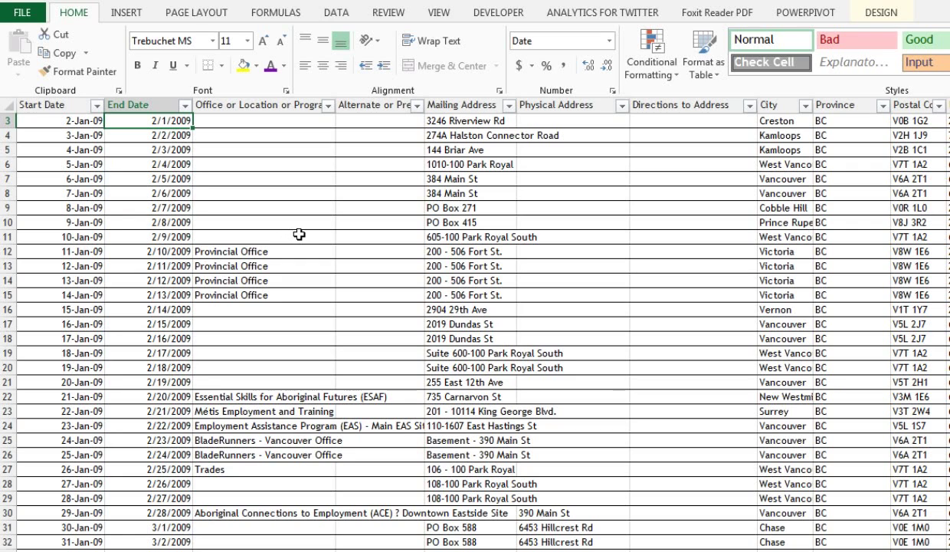
left_click(74, 12)
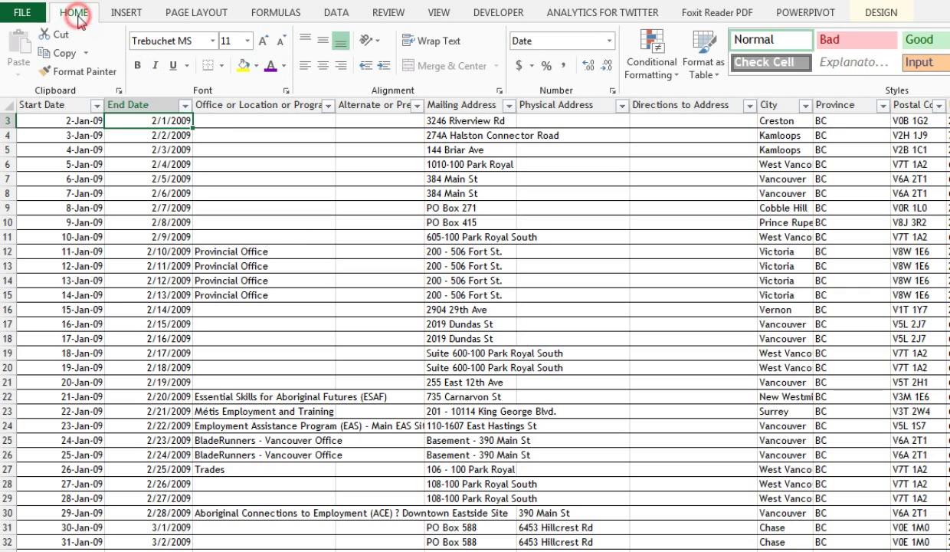
left_click(469, 233)
left_click(68, 14)
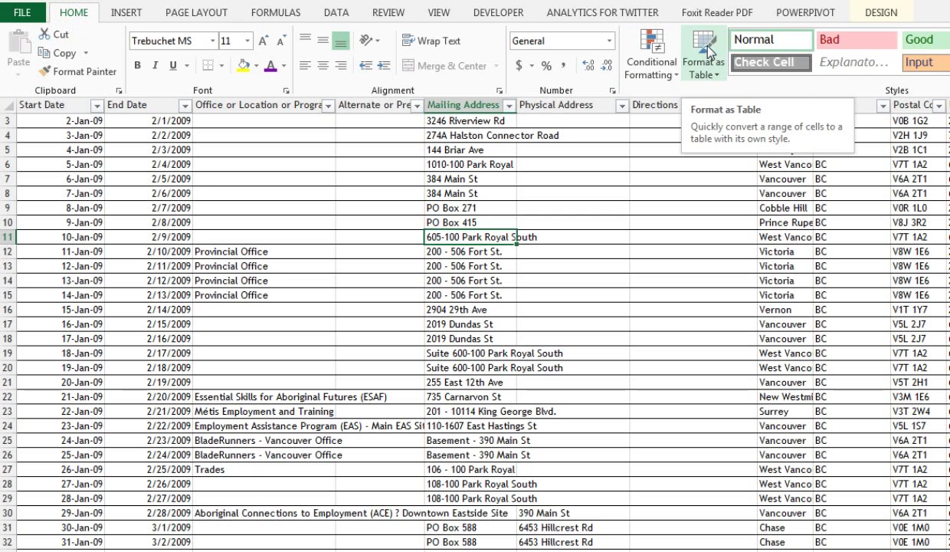
left_click(717, 74)
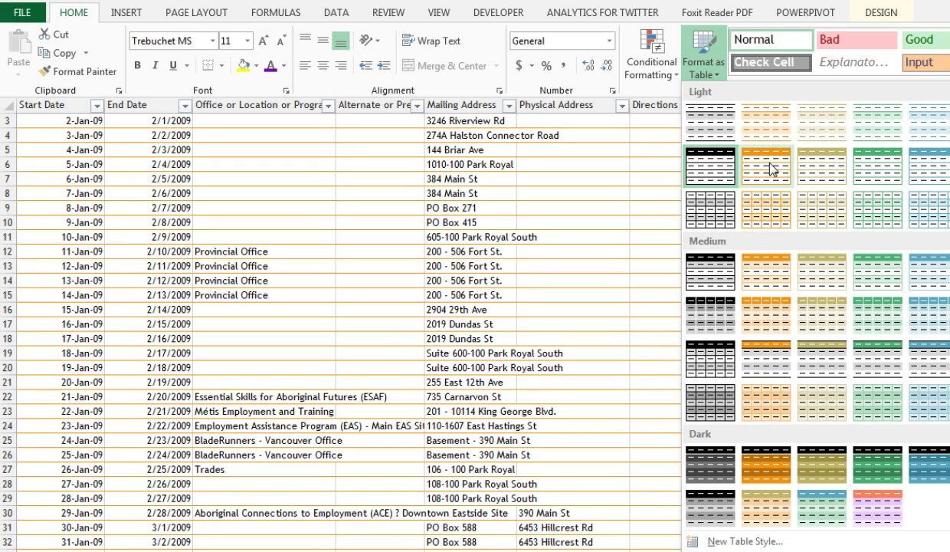
left_click(743, 170)
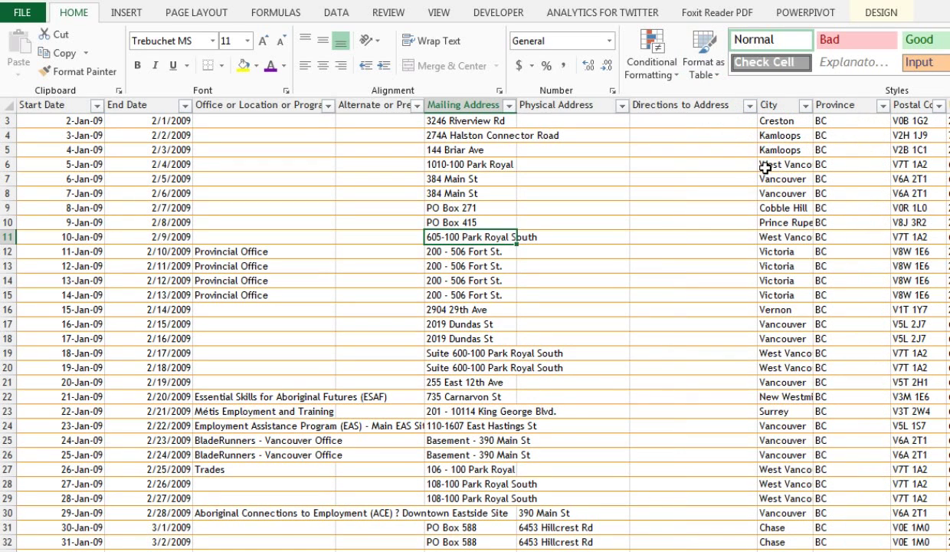
- Create a PivotTable from Table2 on a new worksheet
scroll(596, 287, "up", 1)
left_click(558, 236)
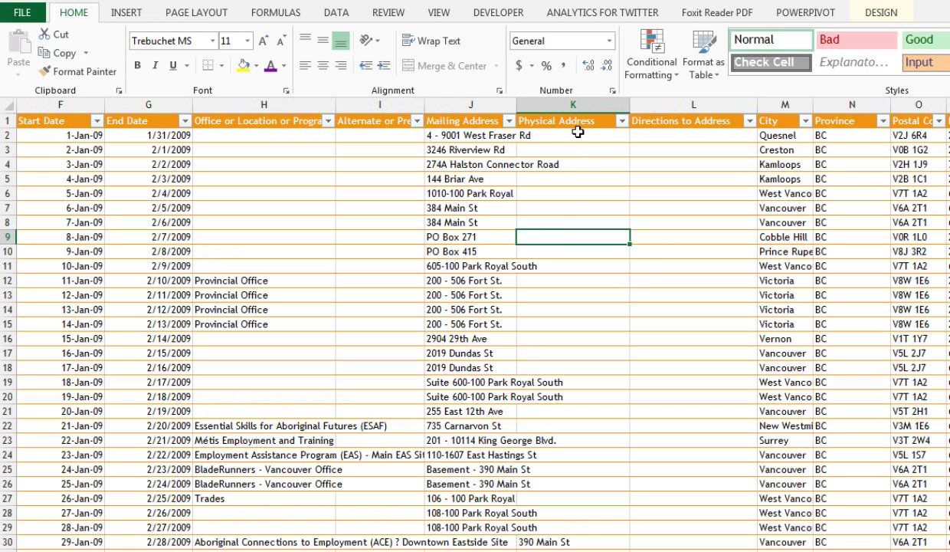
scroll(629, 256, "down", 1)
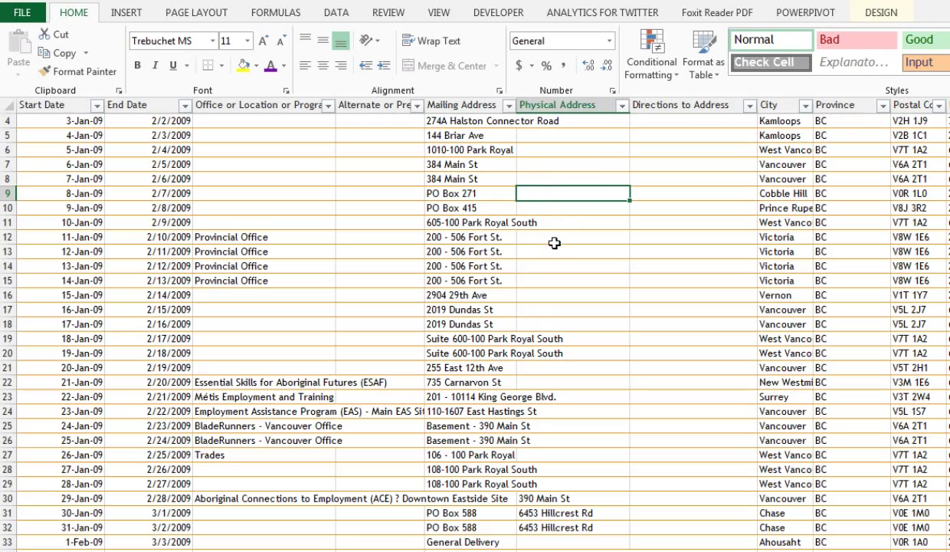
scroll(553, 242, "down", 2)
scroll(554, 242, "up", 1)
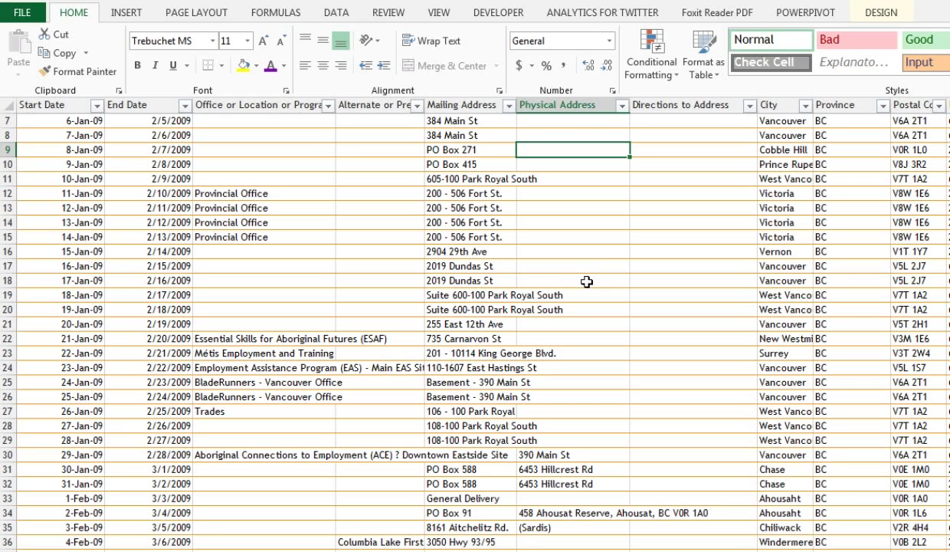
scroll(551, 270, "up", 2)
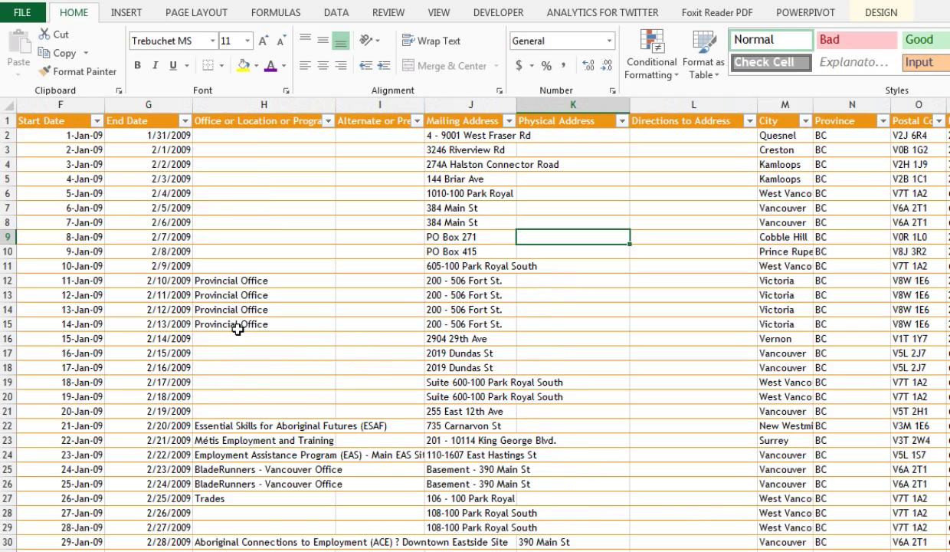
left_click(127, 13)
left_click(26, 42)
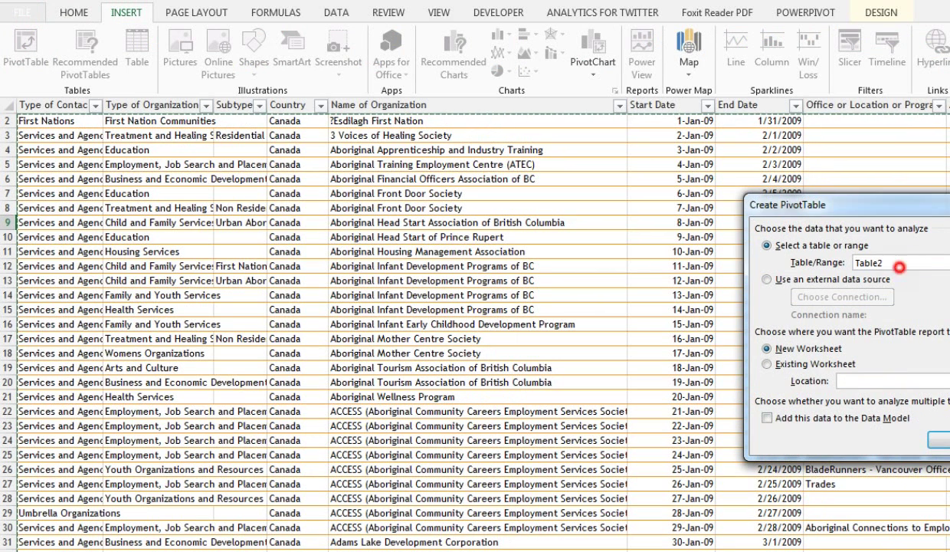
left_click(869, 262)
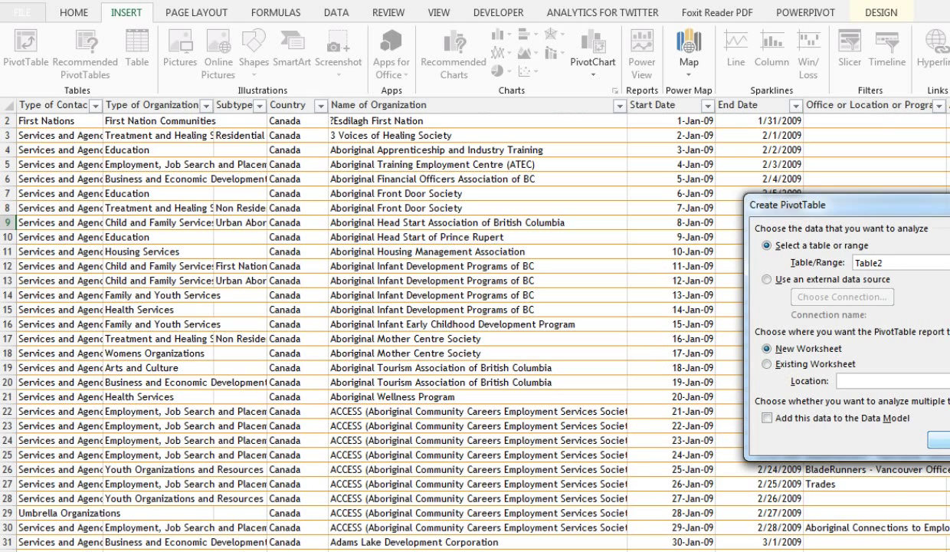
left_click(939, 439)
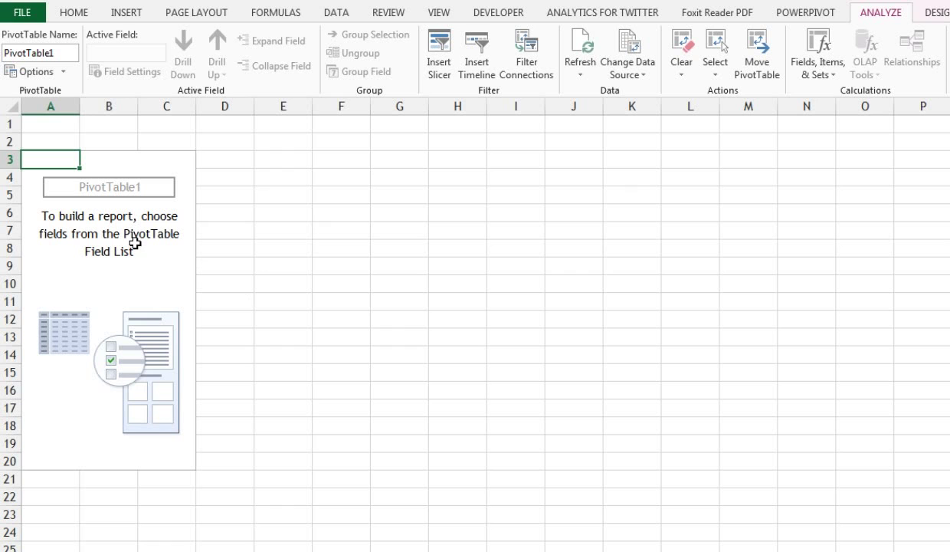
- Add Type of Contact to the PivotTable rows and a count of Type of Organization to its values
left_click(125, 217)
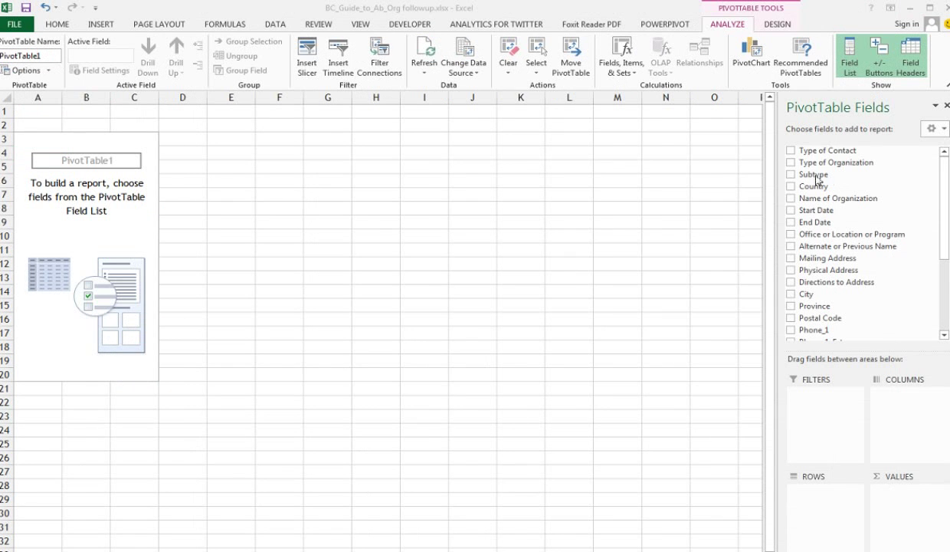
left_click(791, 152)
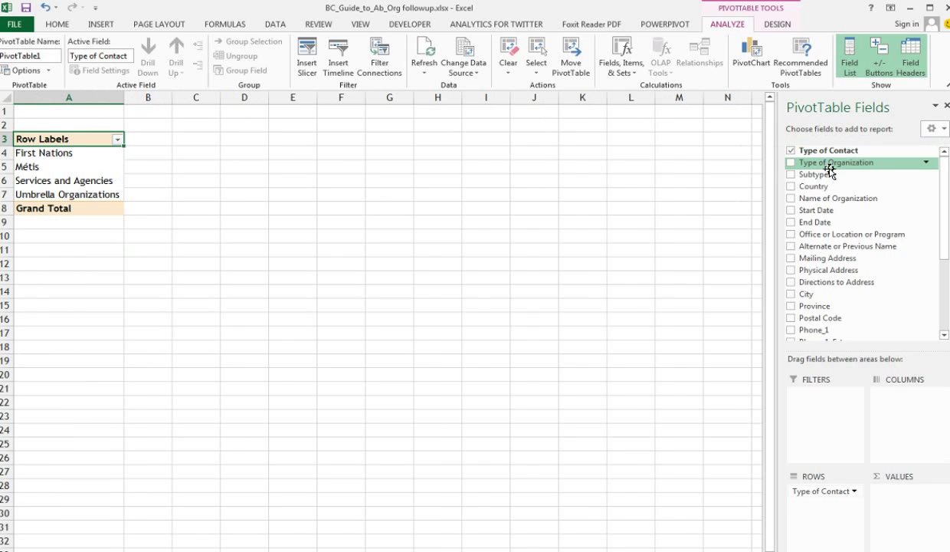
left_click_drag(834, 164, 908, 497)
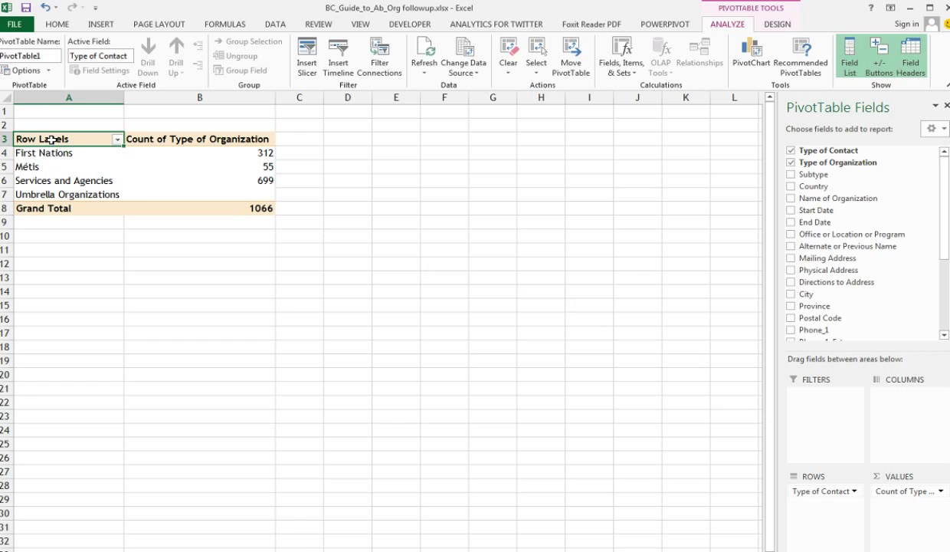
- Show the formula bar, then rename the PivotTable headers to Group and Type of Organization and narrow column B
left_click(360, 25)
left_click(193, 46)
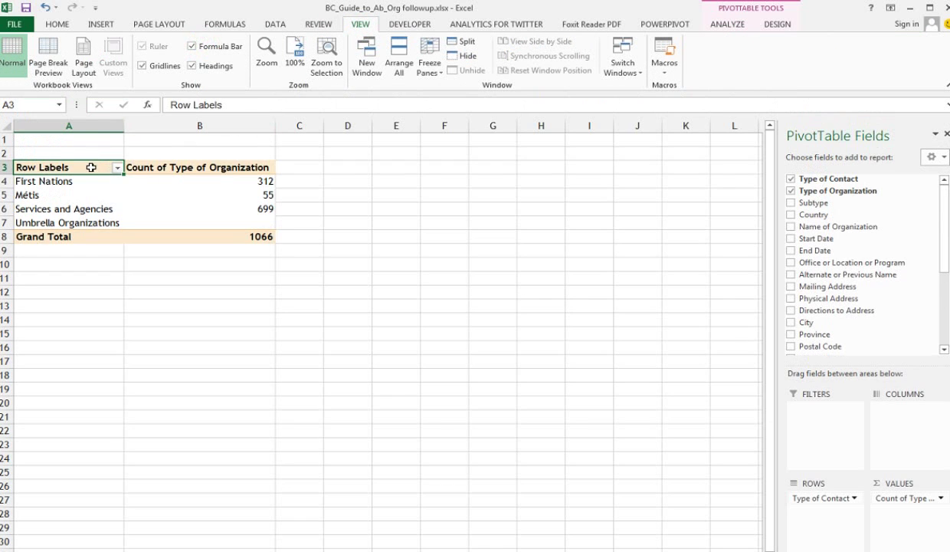
left_click(182, 166)
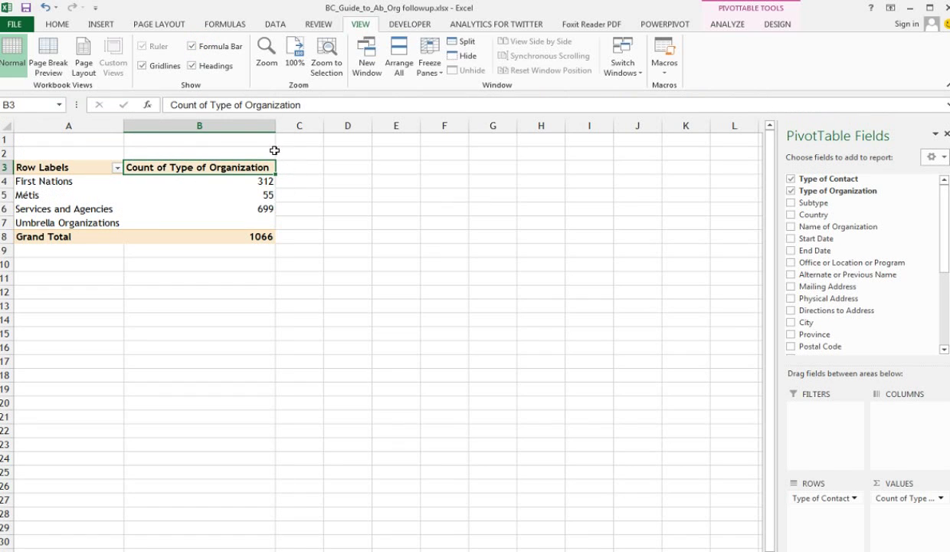
left_click_drag(275, 126, 225, 129)
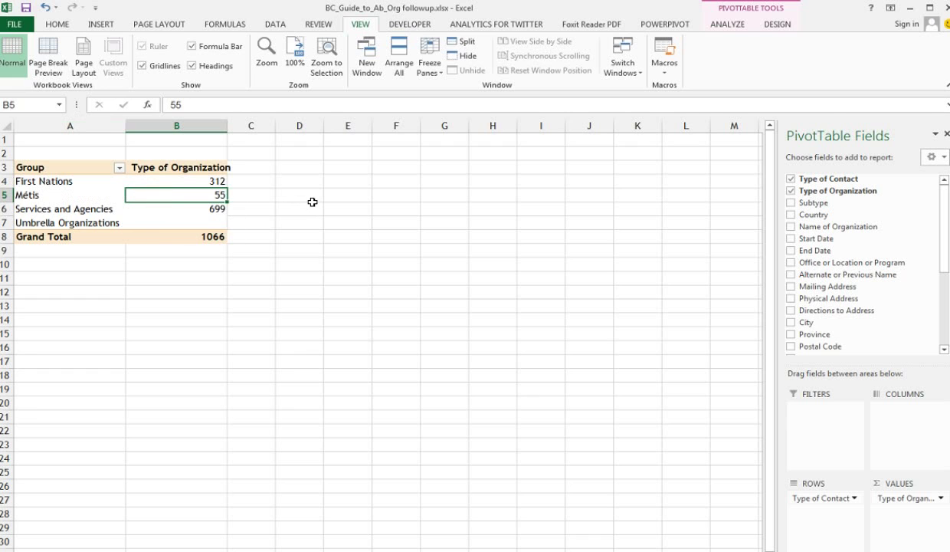
left_click(310, 196)
left_click(101, 24)
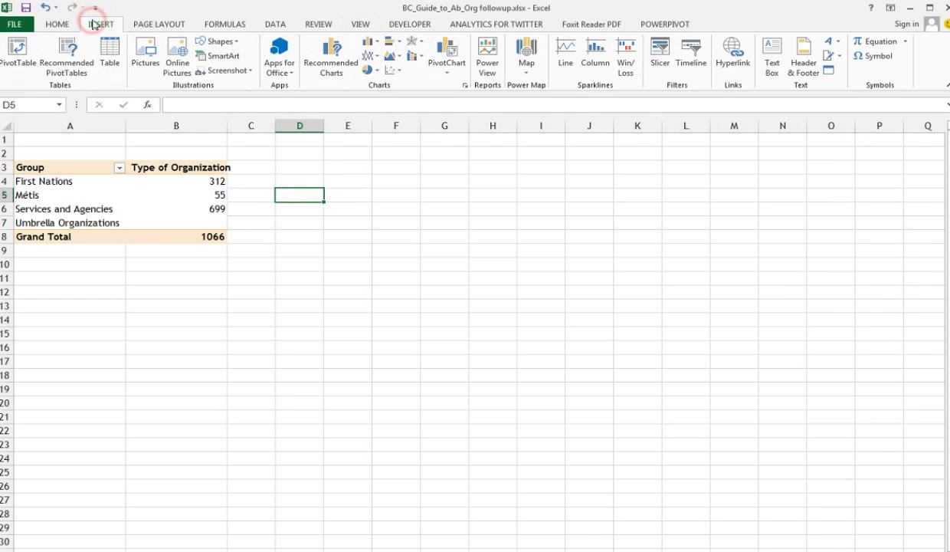
left_click(660, 60)
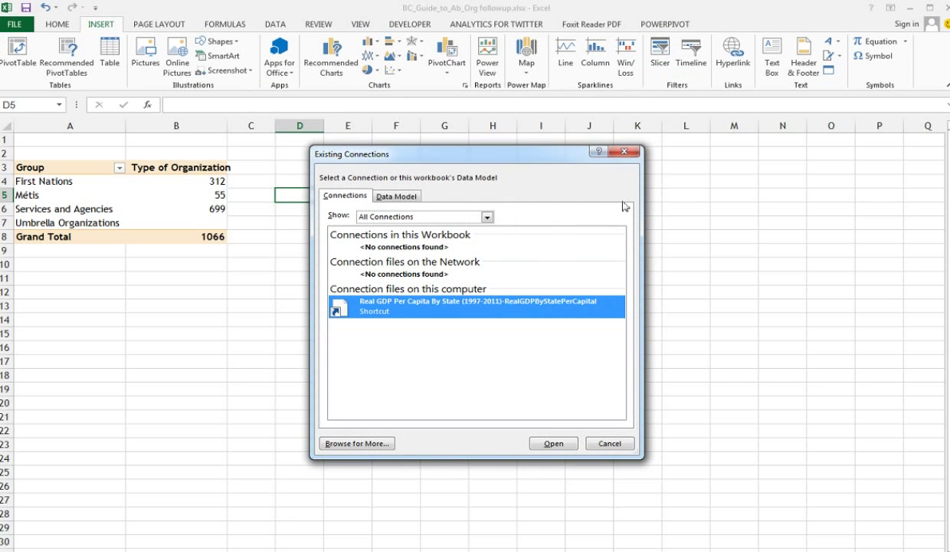
left_click(610, 443)
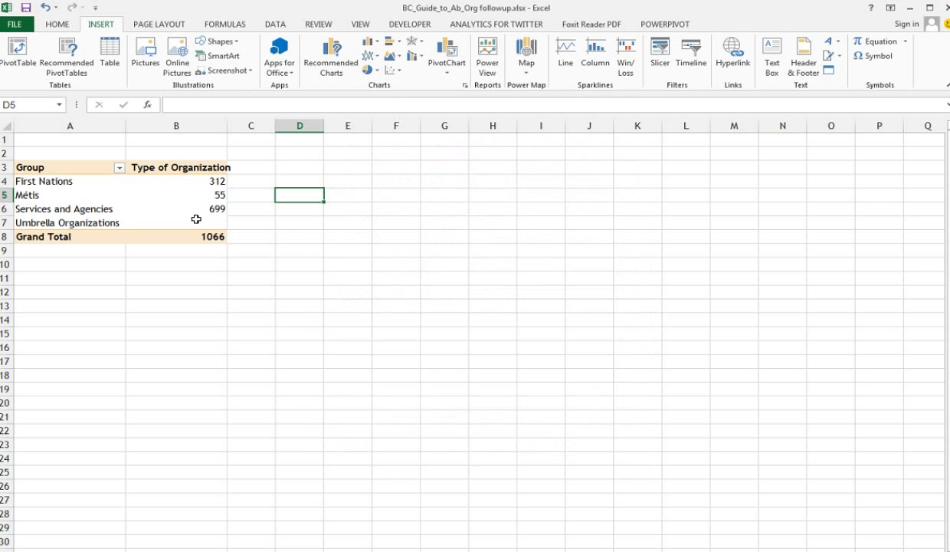
- Review the list of fields available as slicers for the PivotTable
left_click(170, 193)
double_click(89, 24)
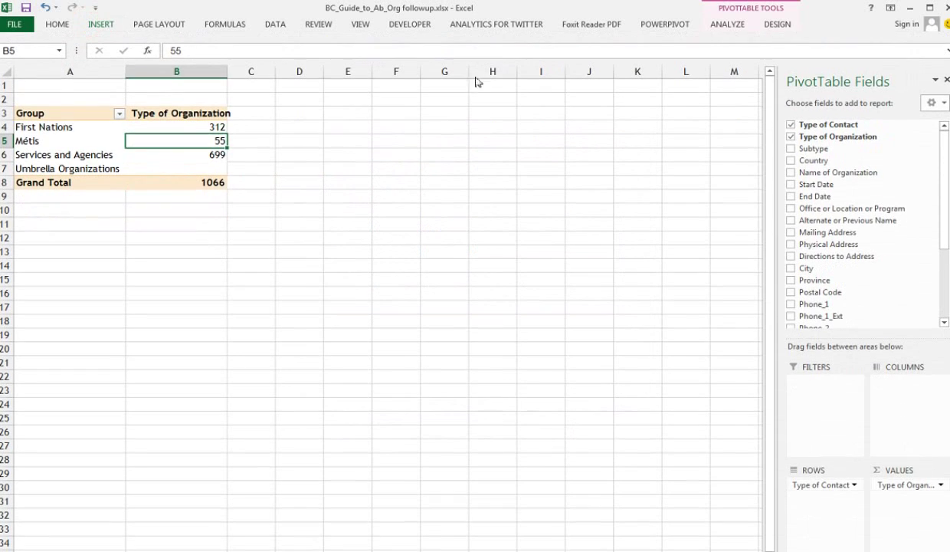
left_click(440, 167)
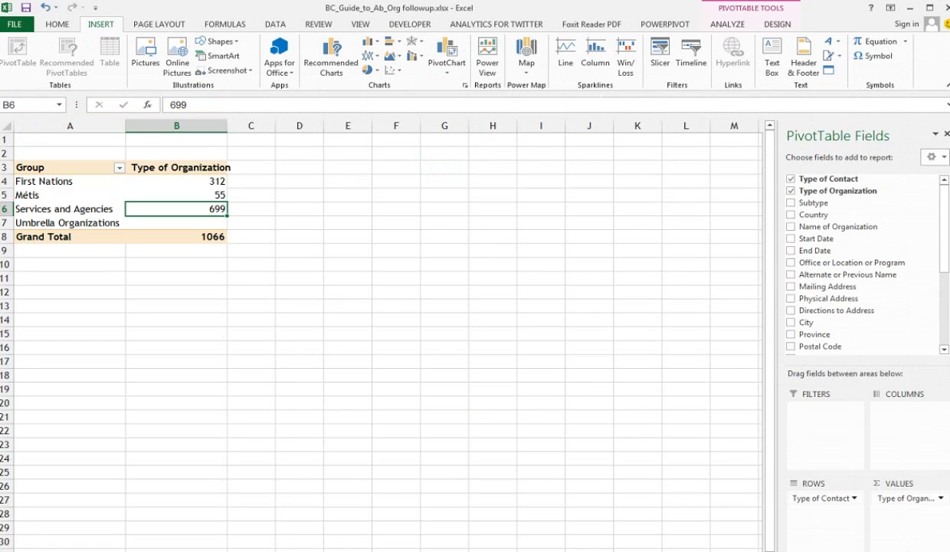
left_click(662, 58)
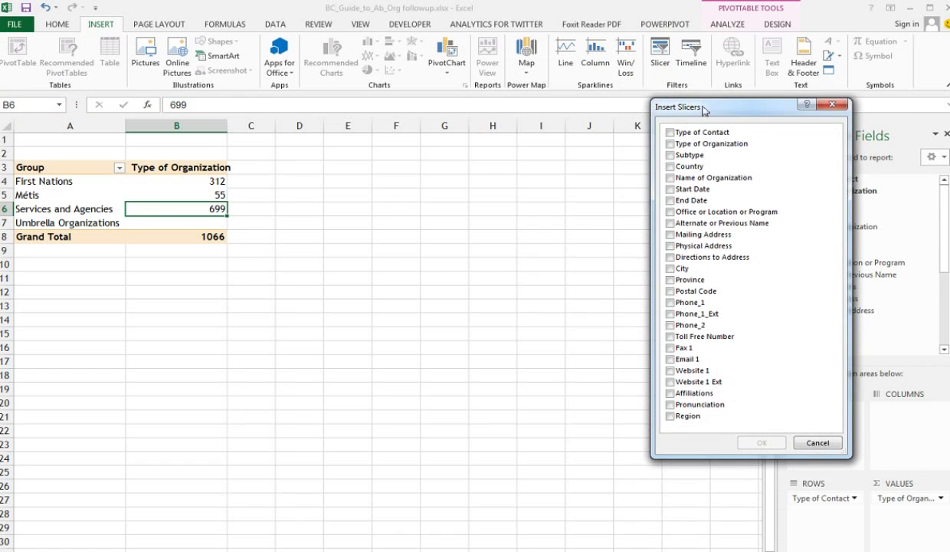
left_click_drag(679, 108, 582, 123)
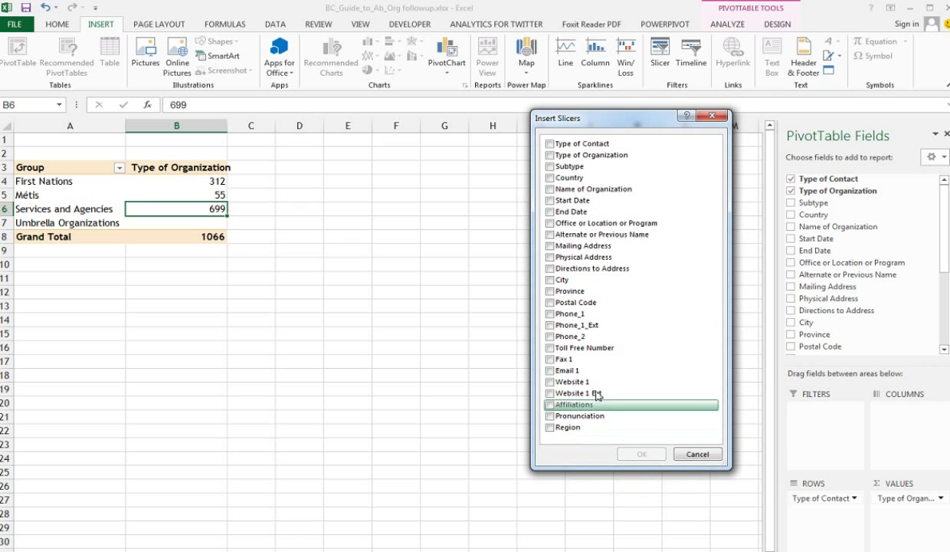
left_click_drag(604, 119, 779, 69)
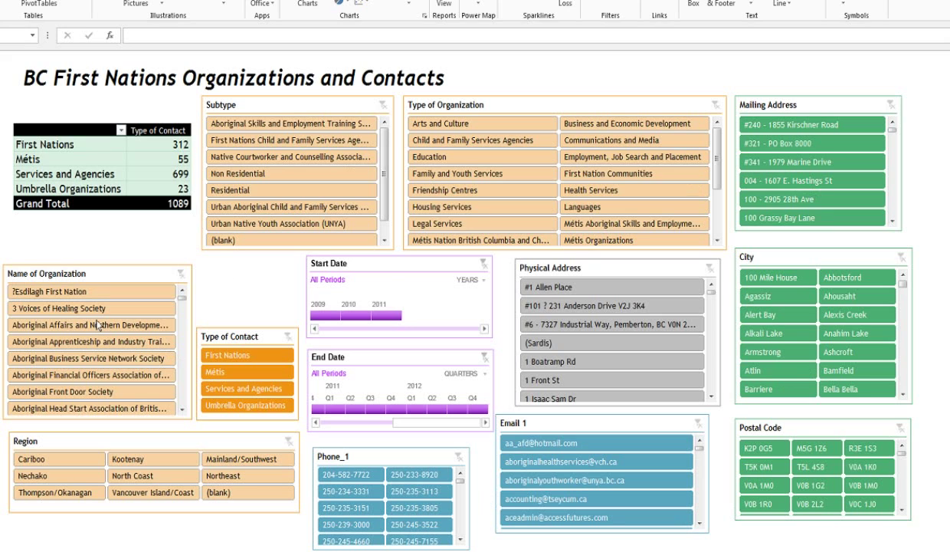
- Examine the Start Date and End Date timelines on the finished BC First Nations slicer dashboard
left_click(388, 266)
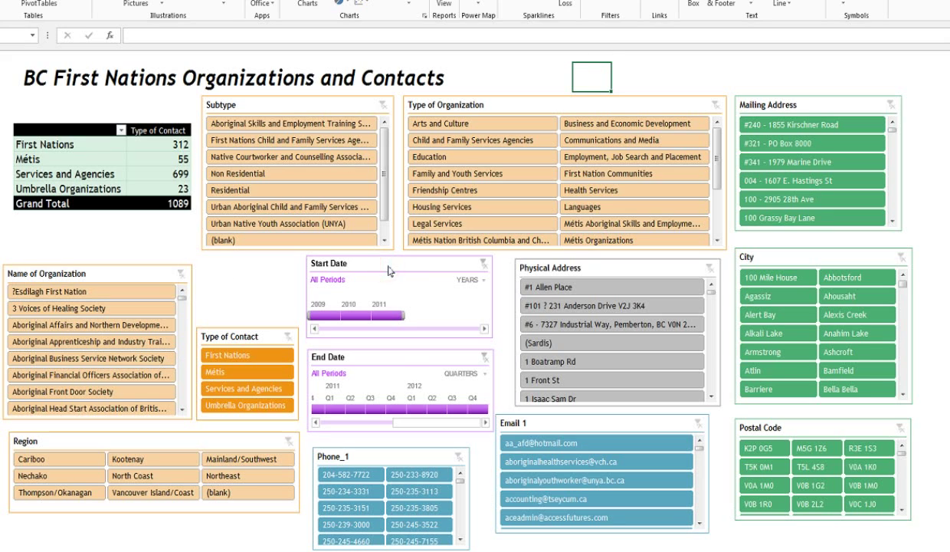
left_click(404, 367)
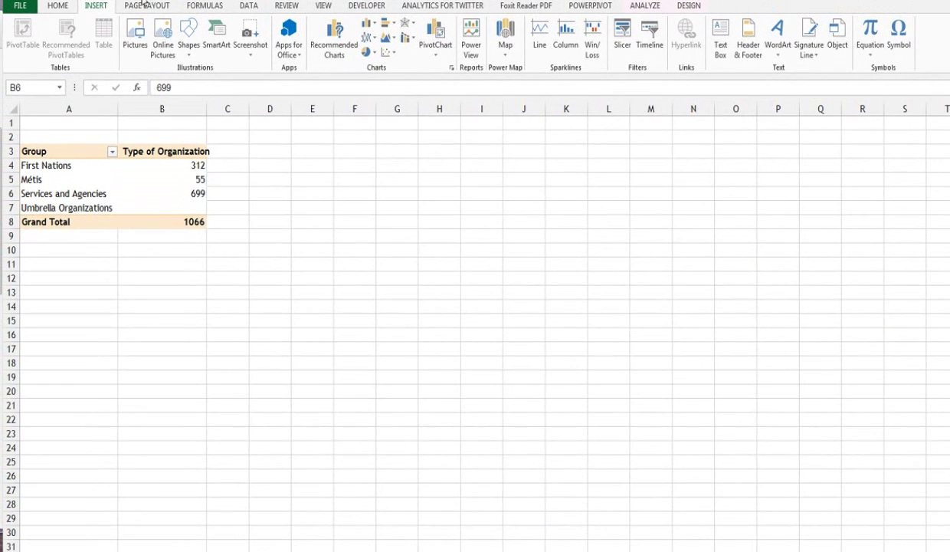
- Insert slicers for Subtype, Mailing Address, Physical Address, City and Phone_1 on the PivotTable
left_click(96, 6)
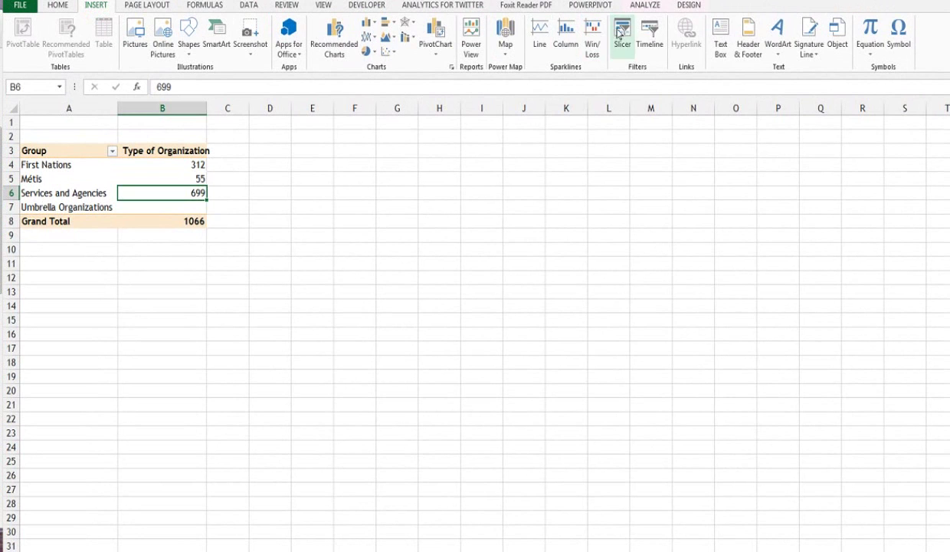
left_click(622, 35)
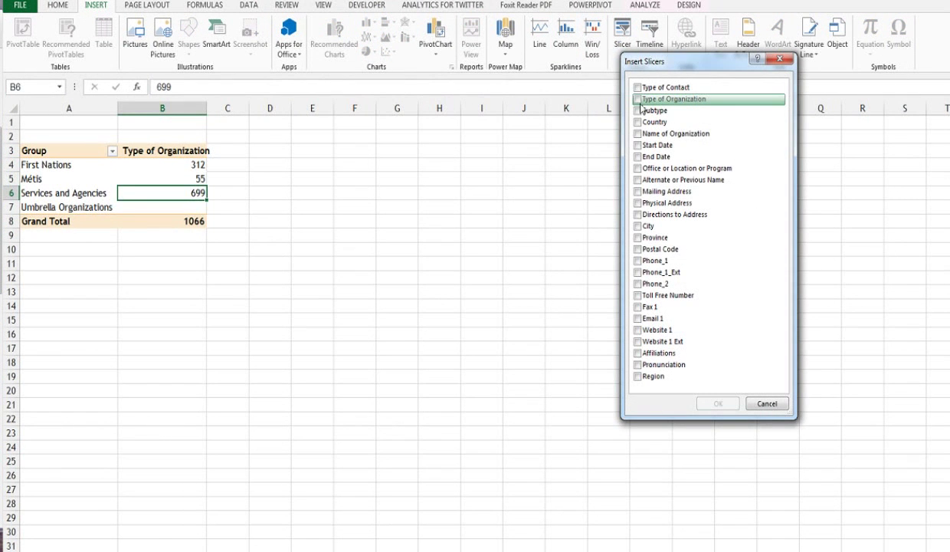
left_click(642, 110)
left_click(646, 261)
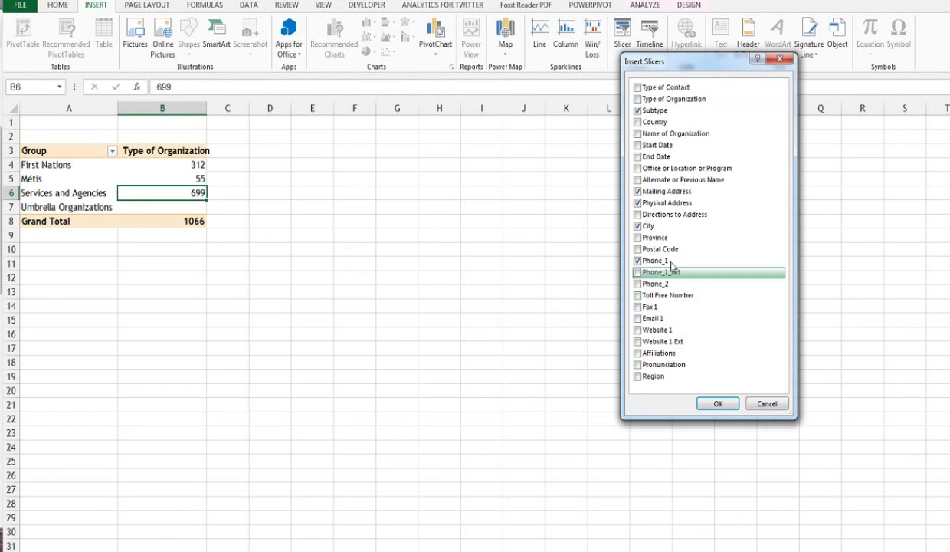
left_click(644, 226)
left_click(646, 203)
left_click(645, 190)
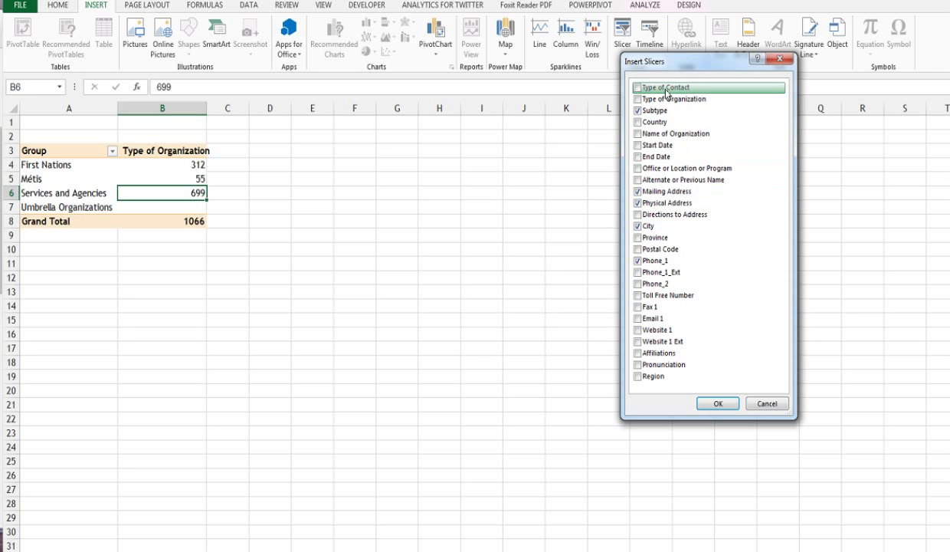
left_click(716, 402)
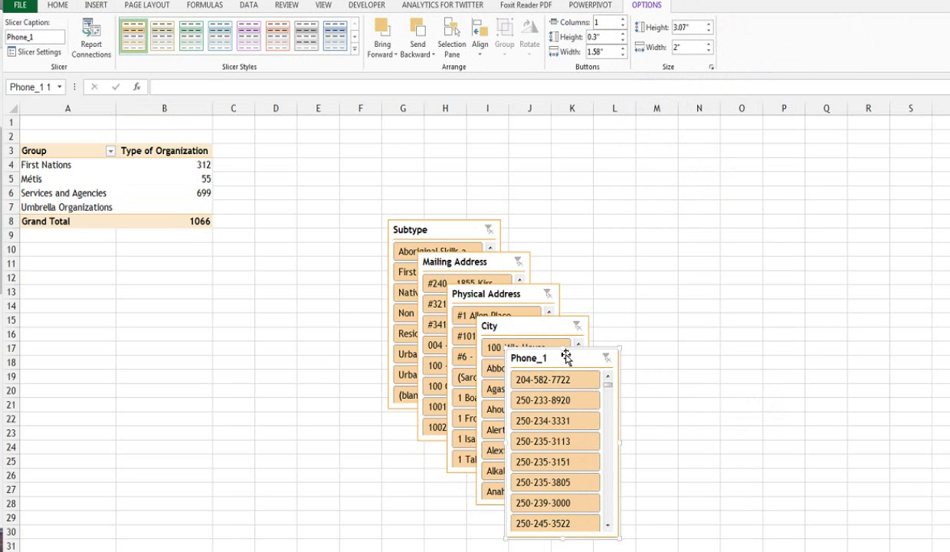
- Spread the overlapping Phone_1, City, Subtype, Mailing Address and Physical Address slicers apart across the sheet, placing City below the PivotTable
left_click_drag(565, 356, 746, 192)
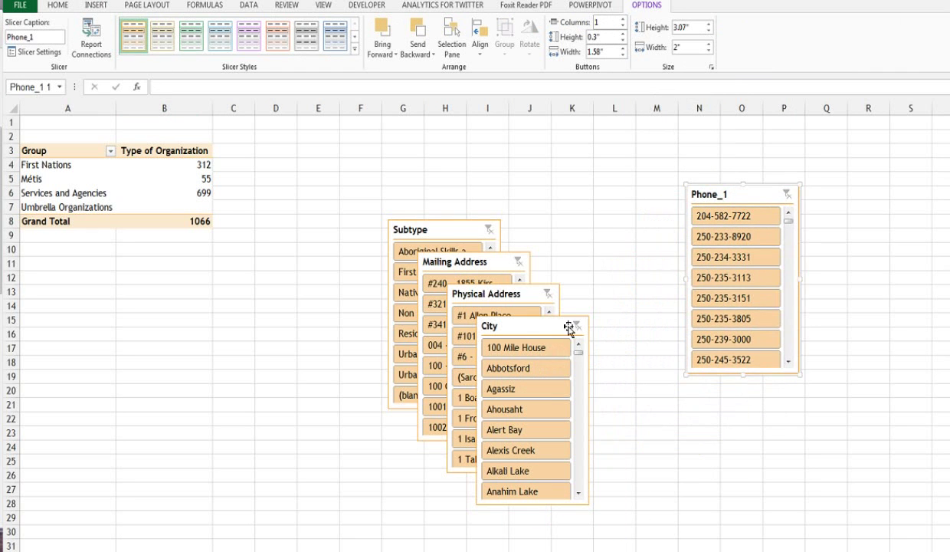
left_click(537, 322)
left_click_drag(537, 323, 180, 272)
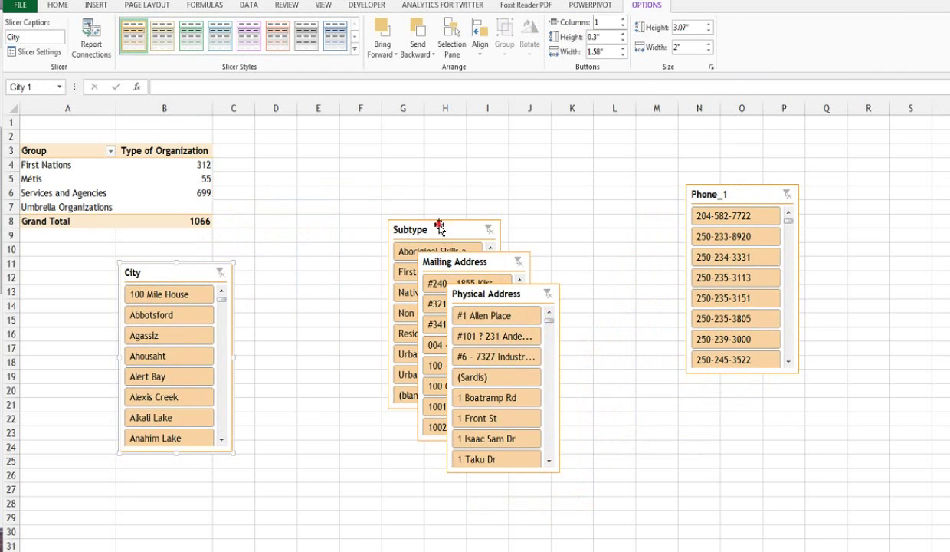
left_click_drag(436, 216, 318, 146)
left_click_drag(454, 262, 556, 160)
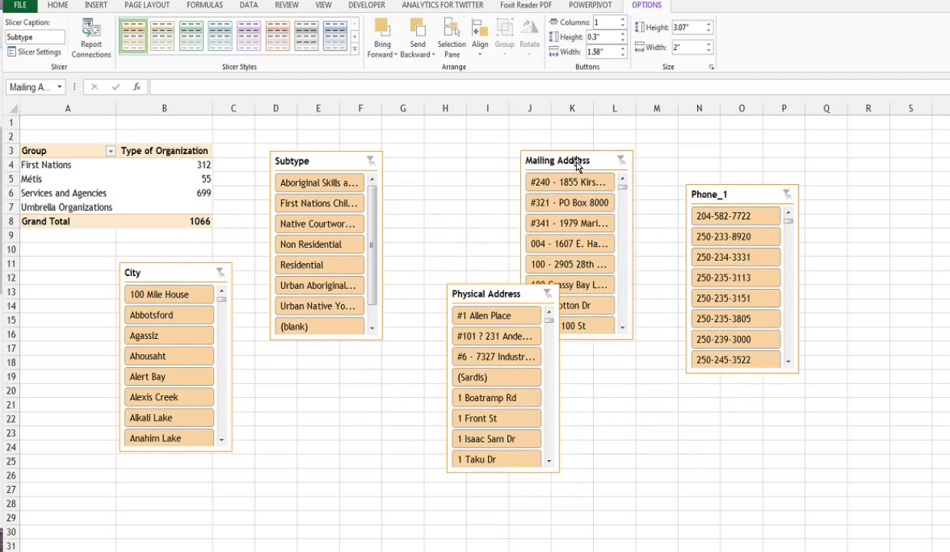
left_click_drag(502, 303, 429, 354)
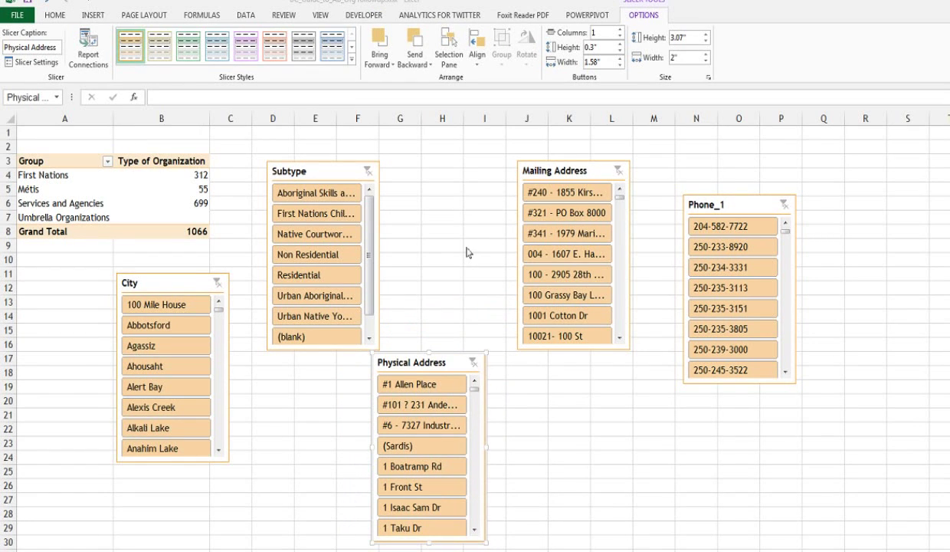
- Examine the analysis and design tools offered for the PivotTable and the options offered for the Mailing Address slicer
left_click(149, 192)
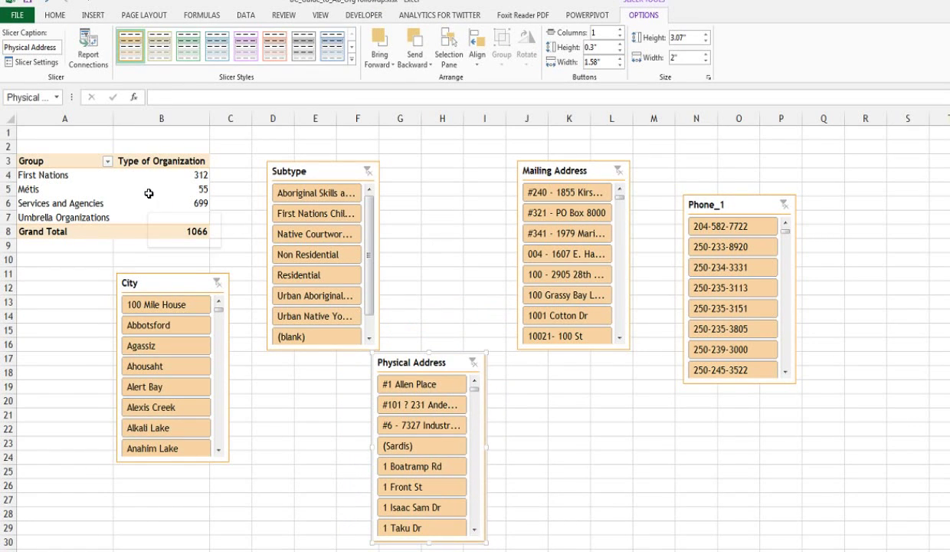
left_click(135, 189)
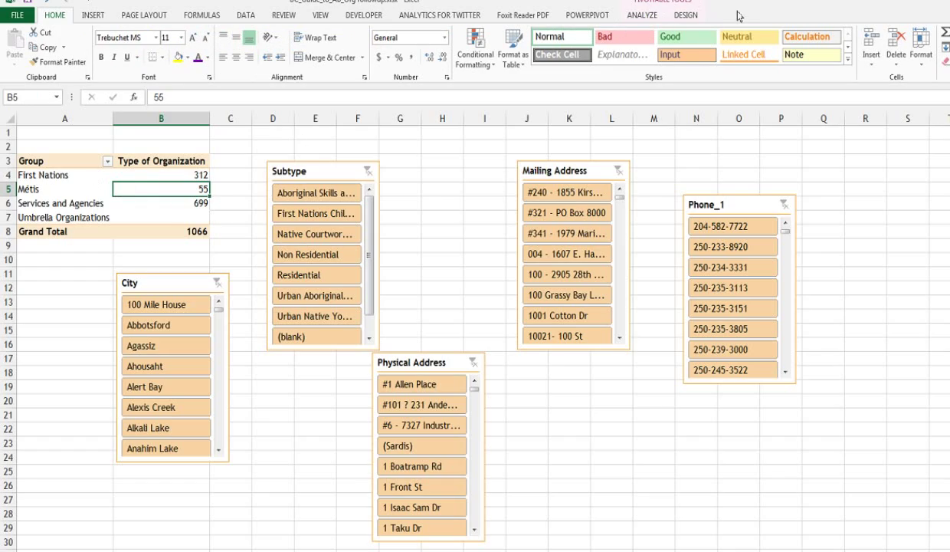
left_click_drag(738, 16, 607, 47)
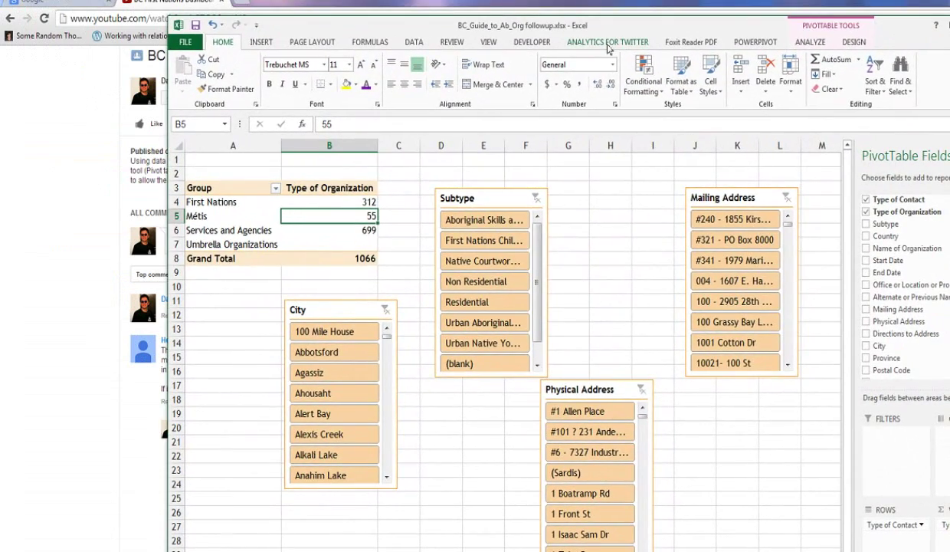
left_click(806, 42)
left_click(857, 43)
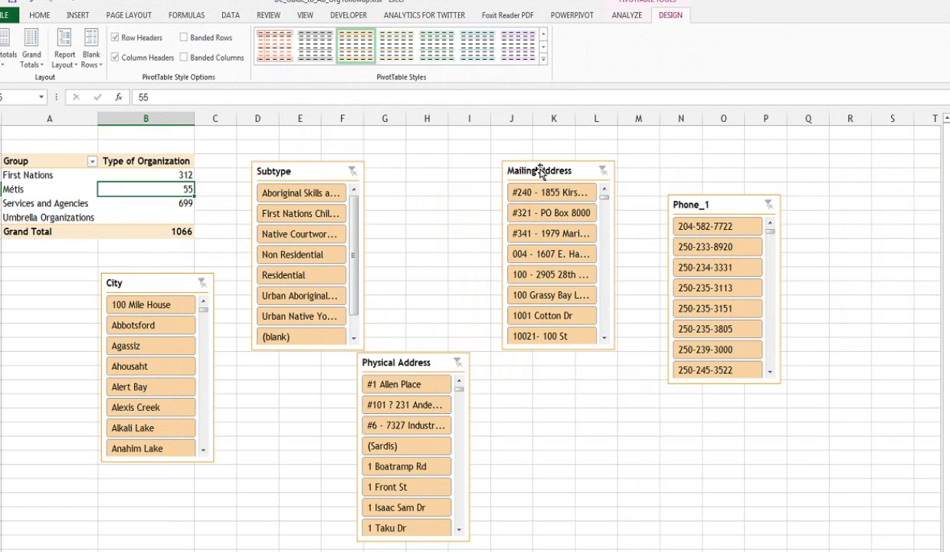
left_click(724, 197)
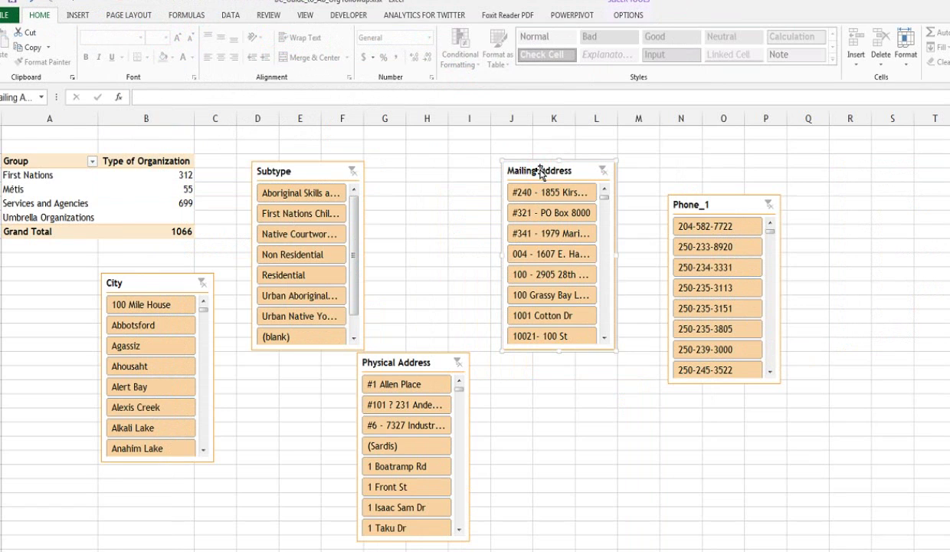
left_click(628, 16)
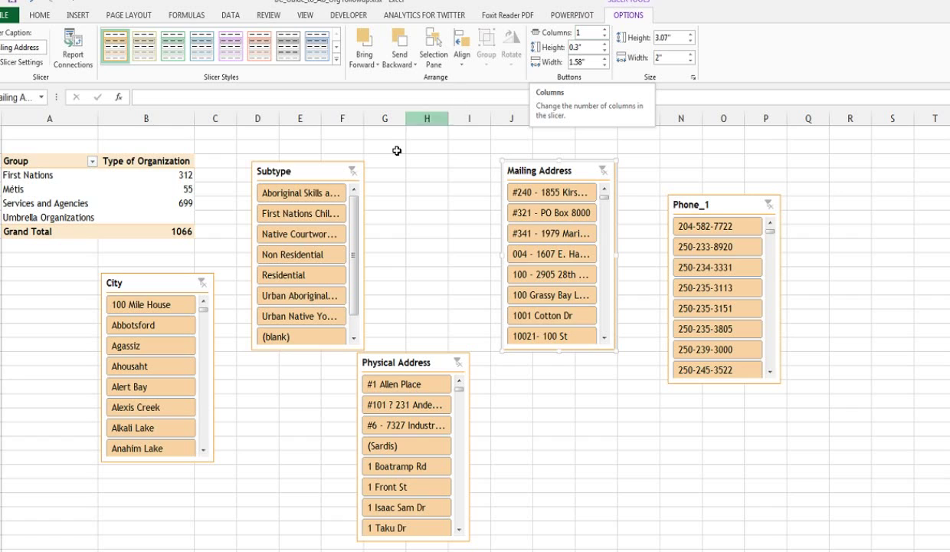
- Lay out the Subtype slicer beside the PivotTable at about 4.33" wide with two columns, shortened to fit its buttons
left_click(303, 172)
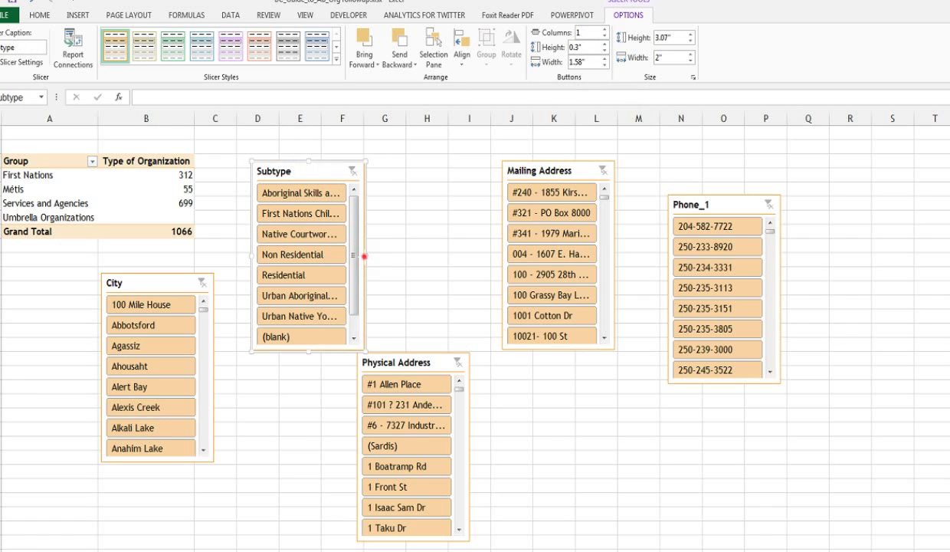
left_click_drag(365, 256, 494, 265)
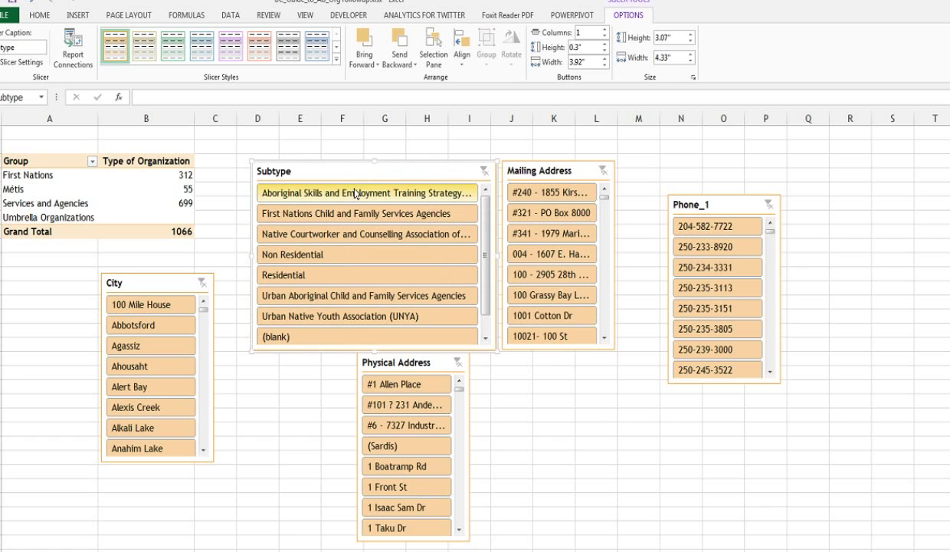
left_click_drag(360, 171, 323, 151)
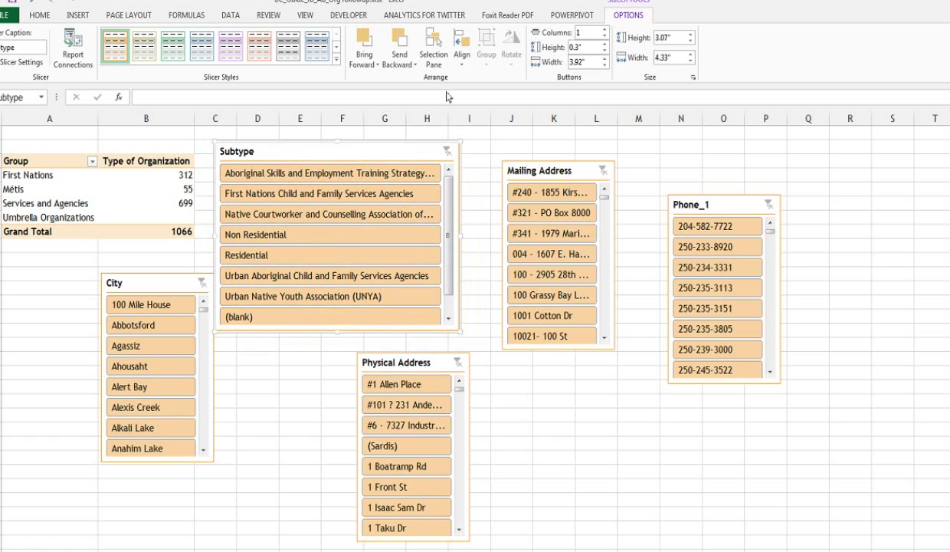
left_click(604, 29)
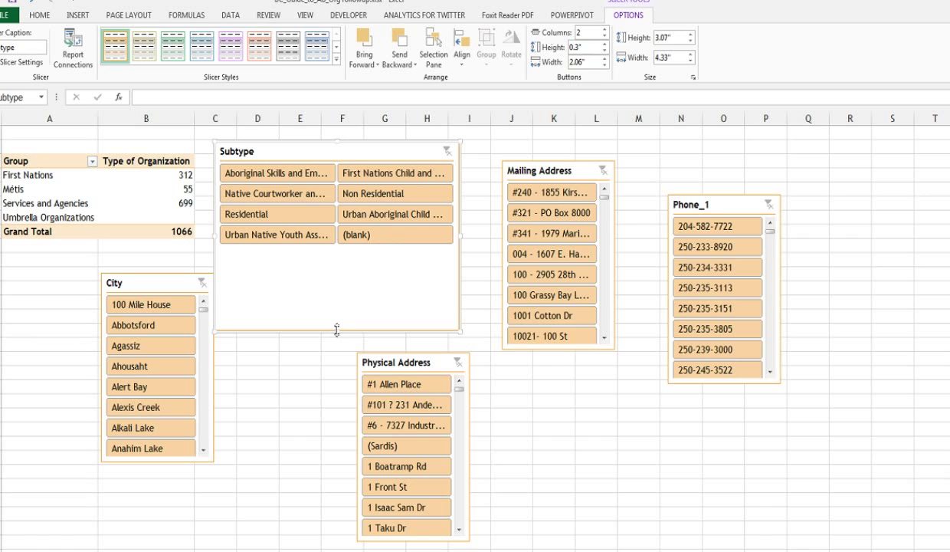
left_click_drag(337, 330, 344, 259)
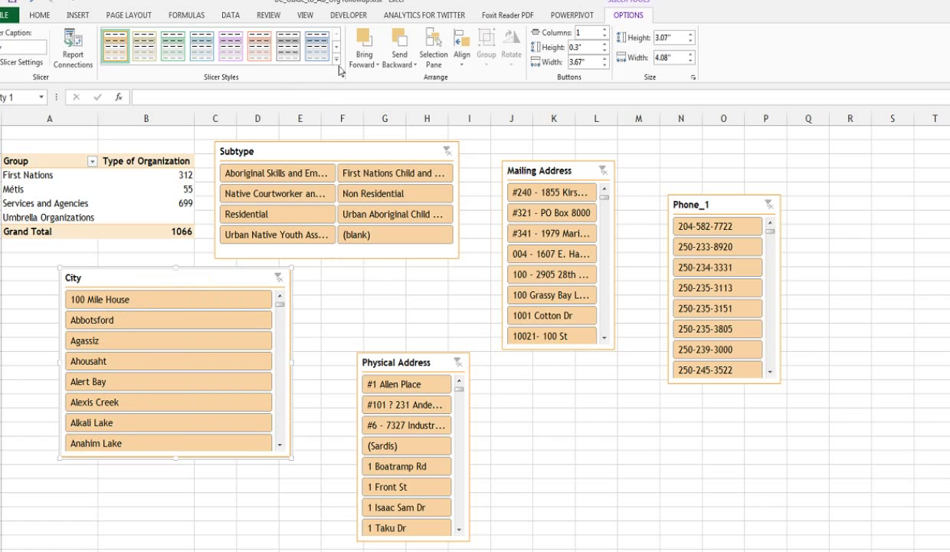
- Apply the dark purple slicer style to the Mailing Address slicer
left_click(335, 59)
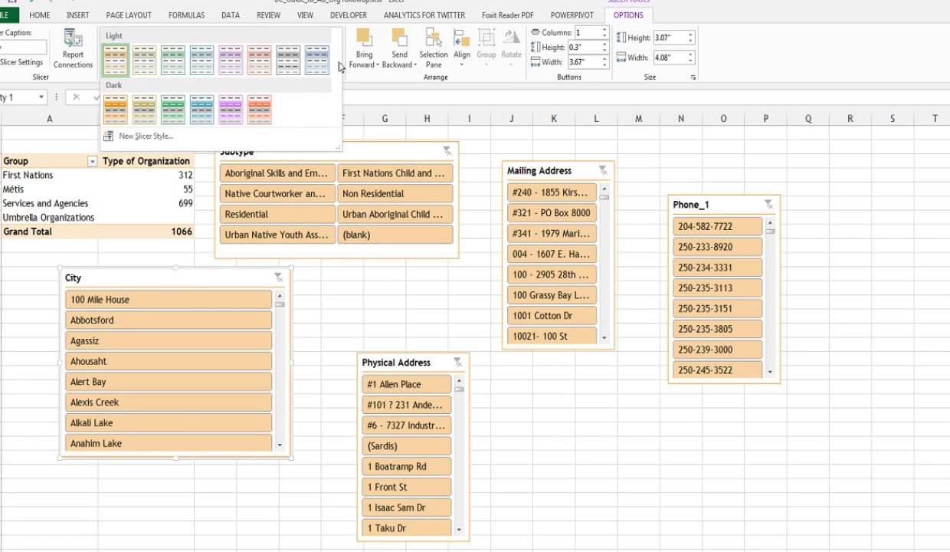
left_click(528, 180)
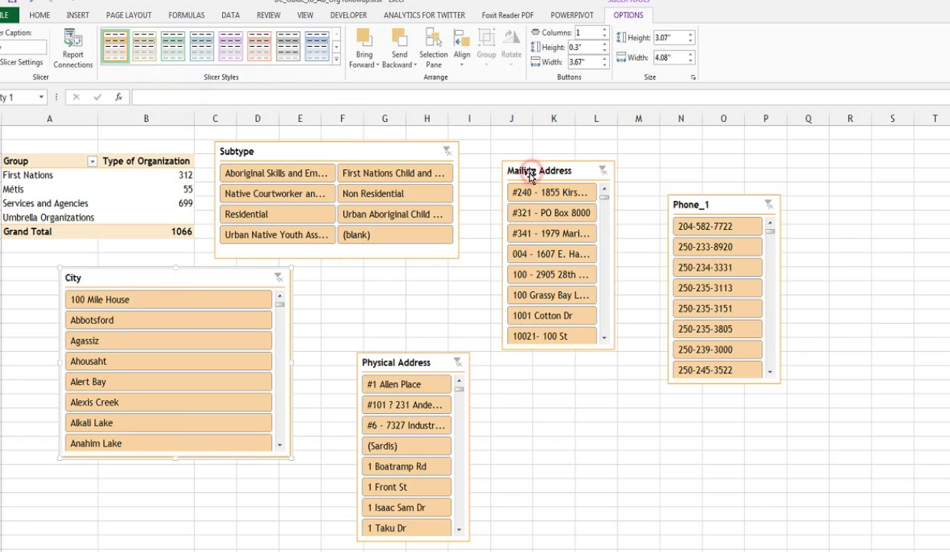
left_click(530, 174)
left_click(335, 61)
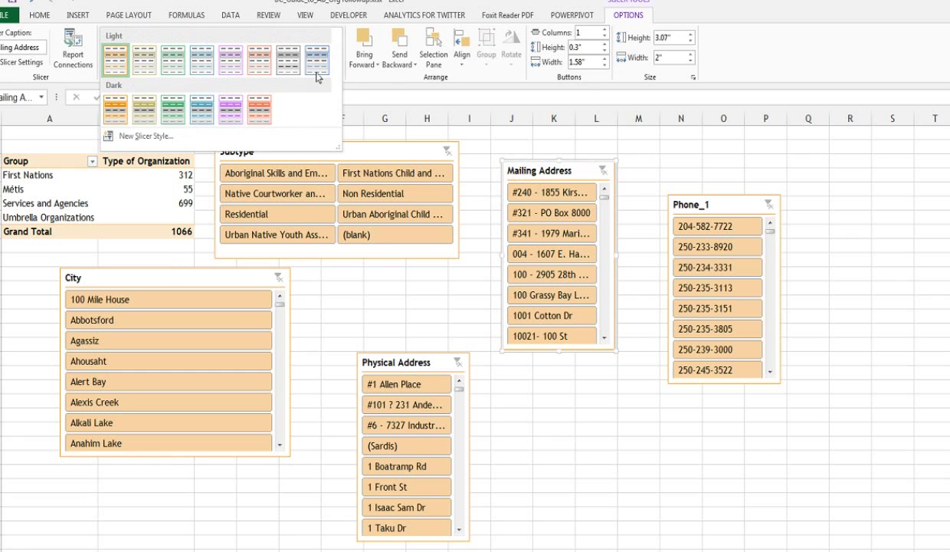
left_click(231, 103)
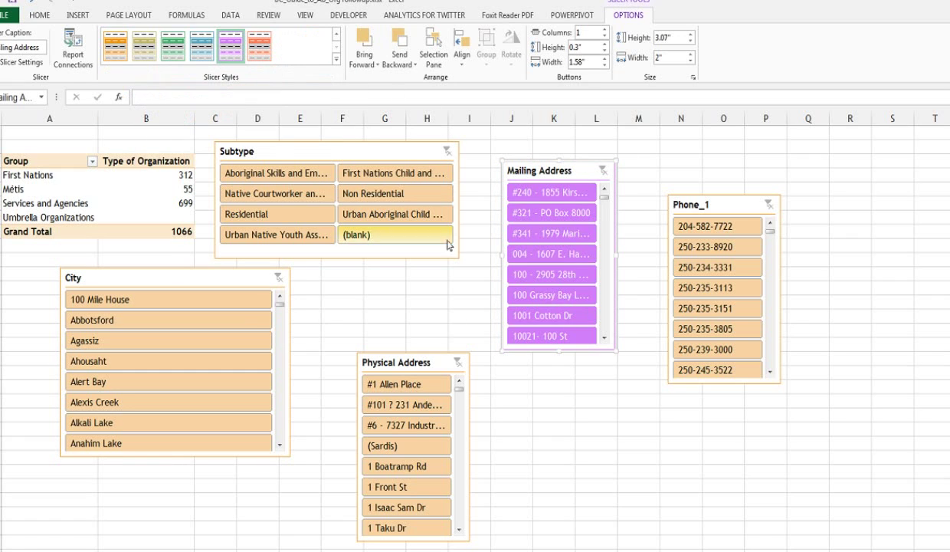
- Style the slicers in different colours: dark orange-red for Phone_1, light green for City and dark green for Mailing Address
left_click(713, 205)
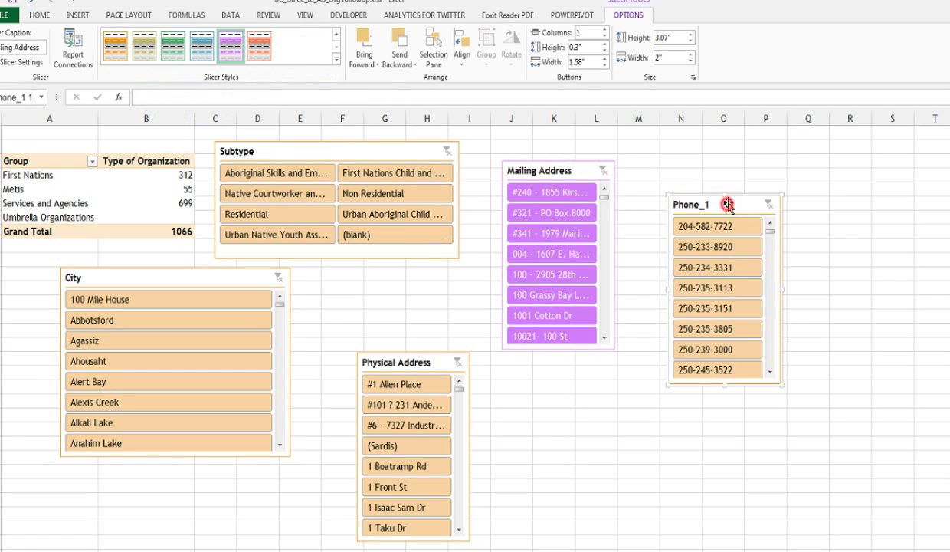
left_click(258, 42)
left_click(240, 278)
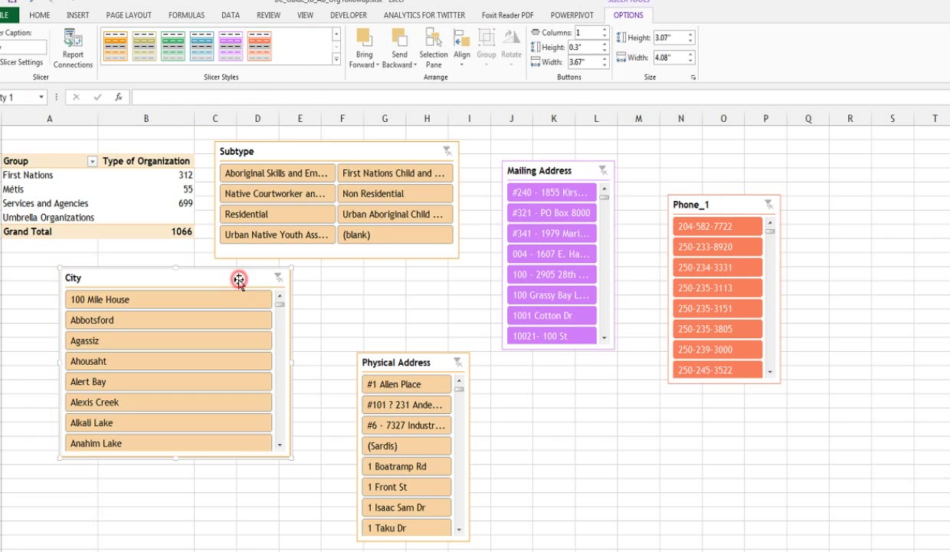
left_click(335, 60)
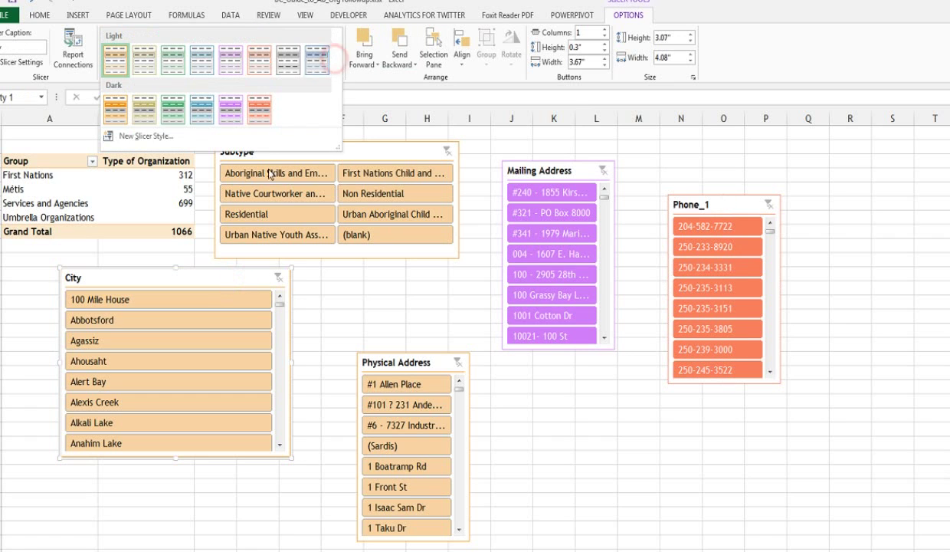
left_click(173, 60)
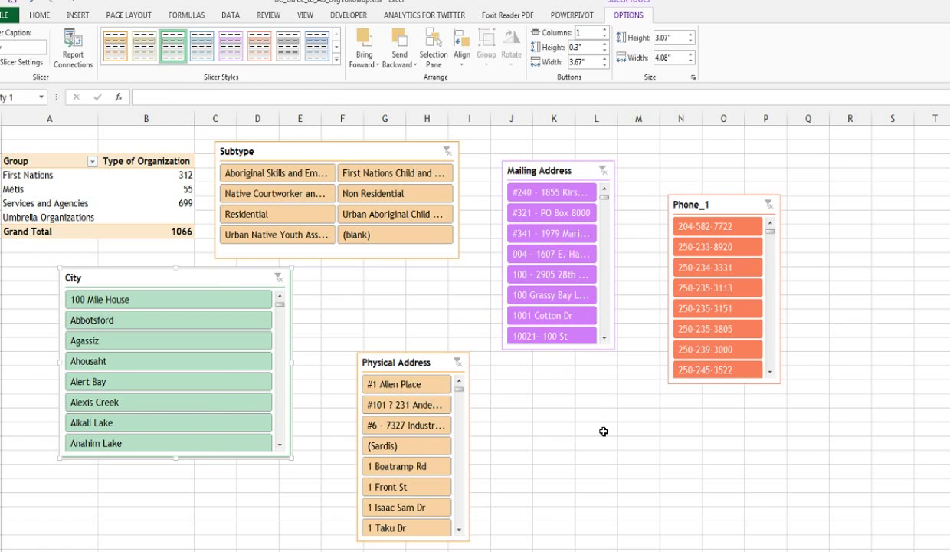
left_click(553, 170)
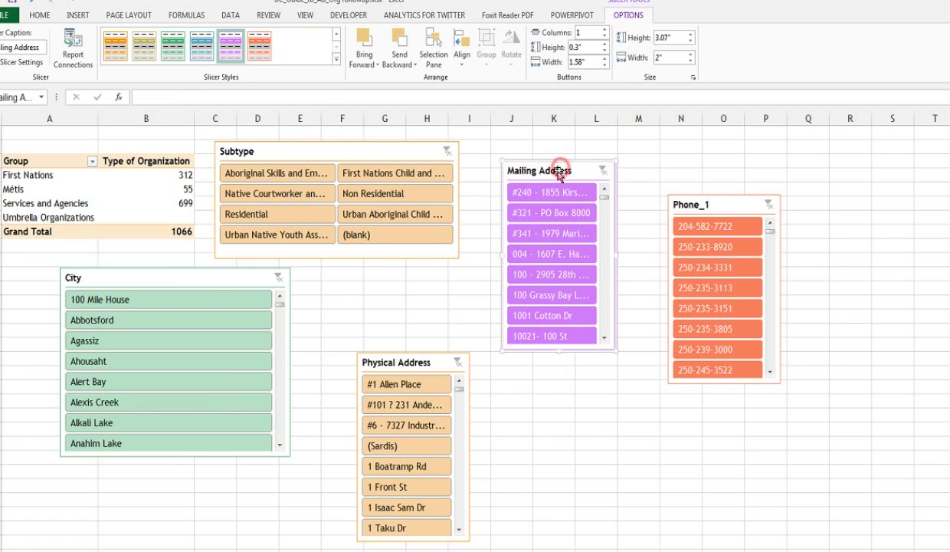
left_click(178, 46)
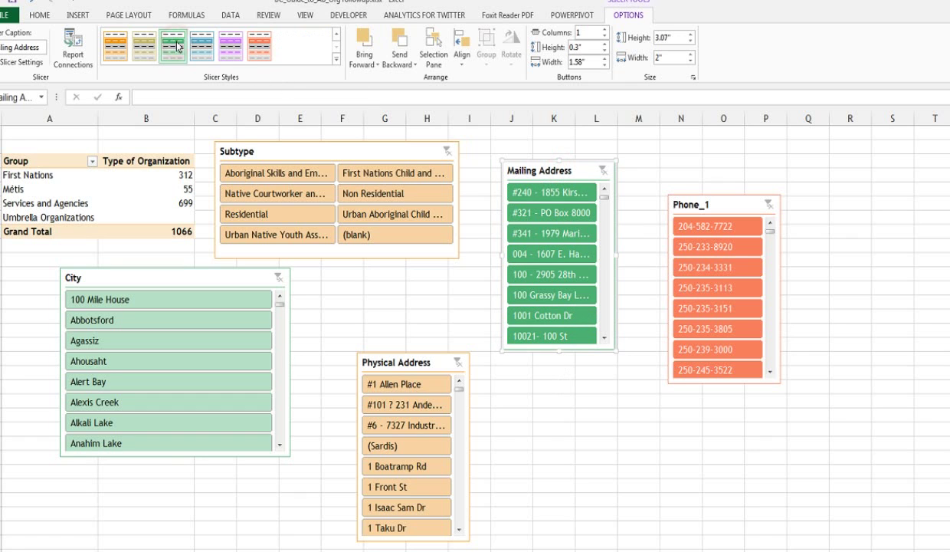
- Move the City slicer to the sheet's edge under the PivotTable and arrange its buttons in three columns
left_click(407, 273)
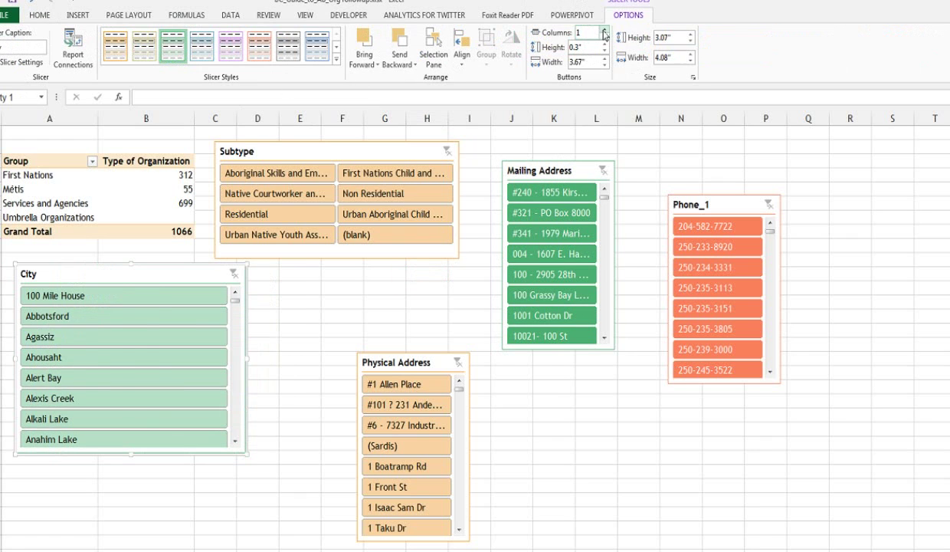
left_click(605, 30)
left_click(604, 37)
left_click(605, 31)
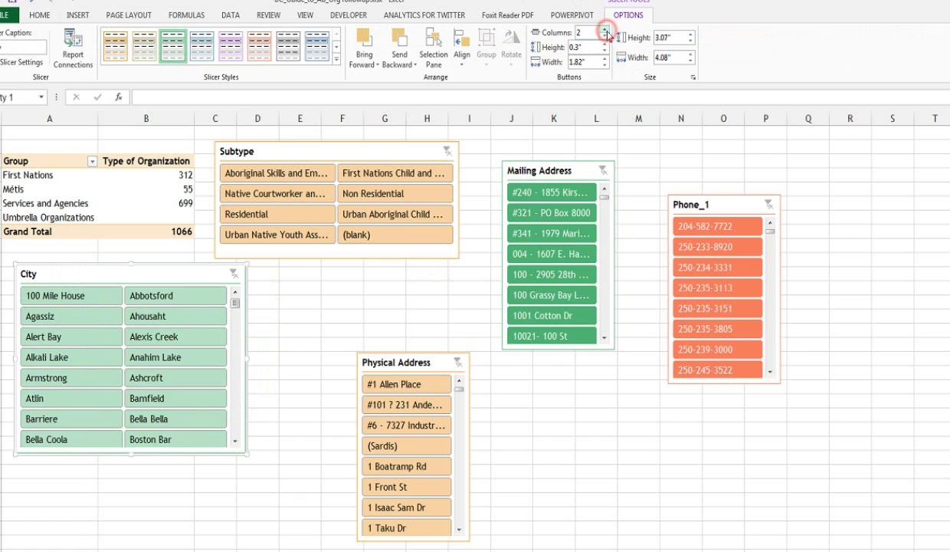
left_click(605, 31)
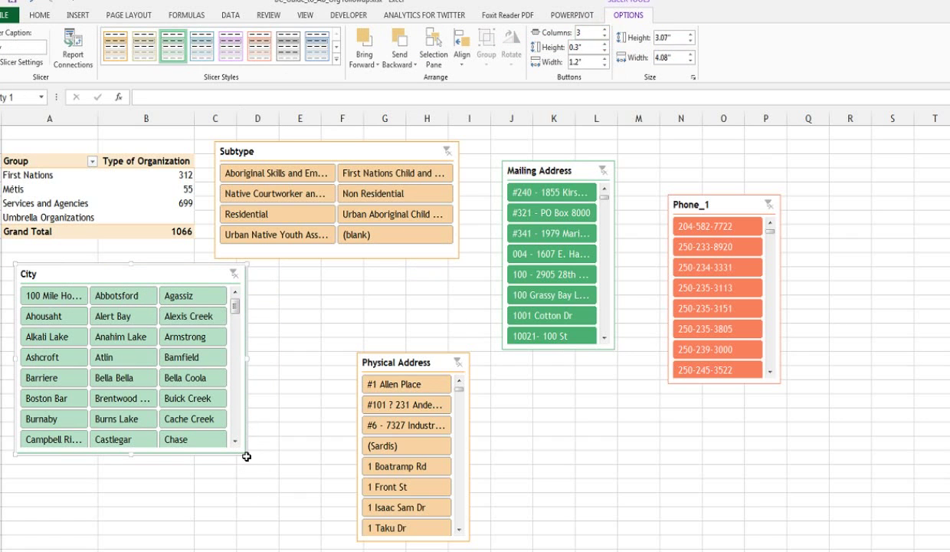
- Resize the City slicer to about 5.06" wide and 1.99" high so the city names fit
left_click_drag(246, 454, 186, 498)
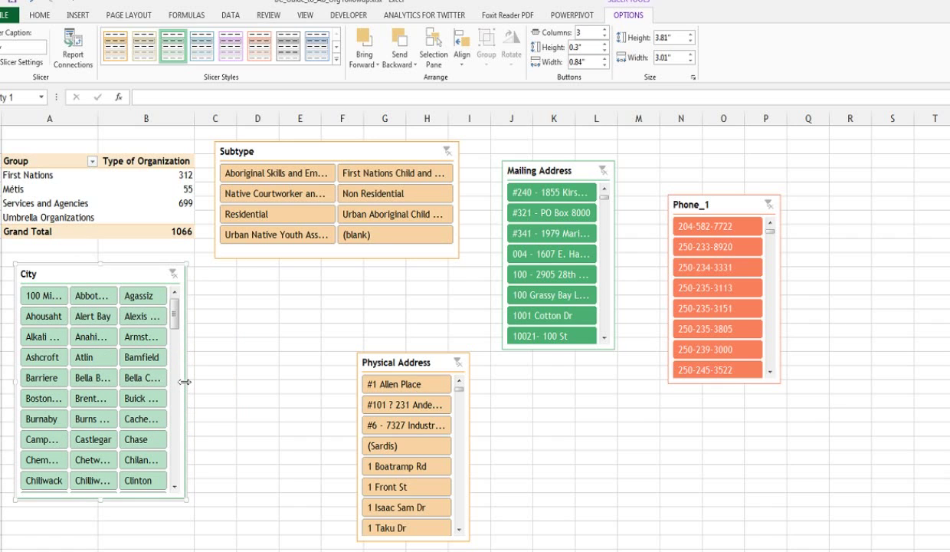
left_click_drag(186, 382, 301, 387)
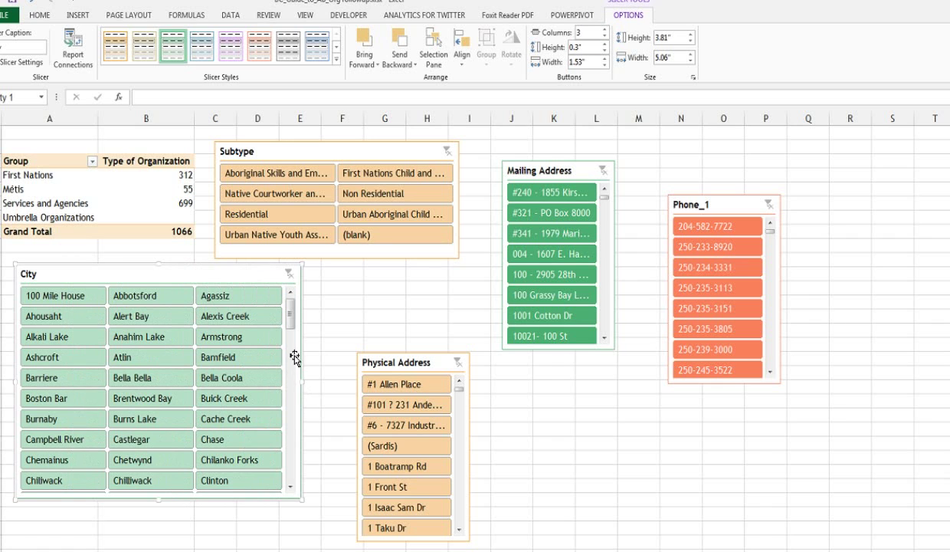
left_click_drag(159, 498, 153, 392)
mouse_move(291, 301)
left_mouse_down()
mouse_move(292, 349)
mouse_move(292, 301)
left_mouse_up()
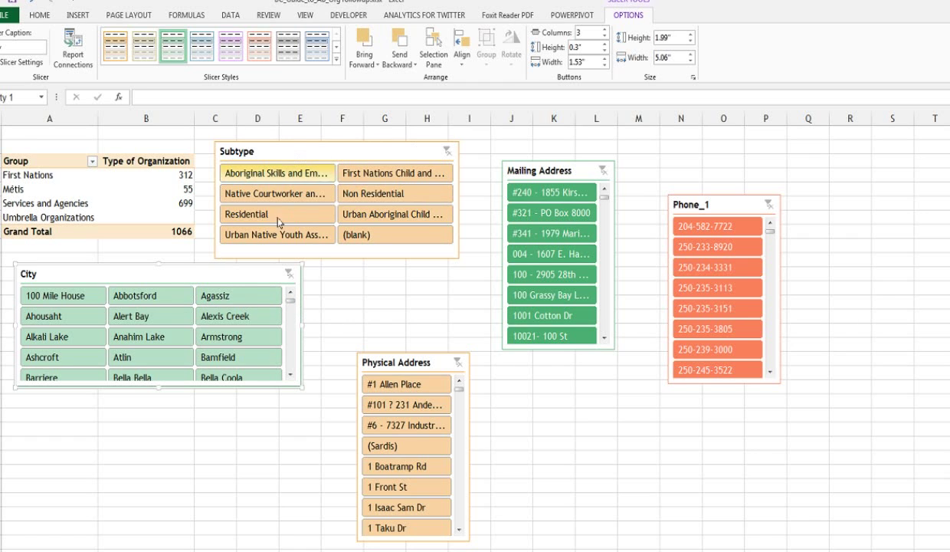
- Test the slicers by filtering on the Native Courtworker subtype and the city North Vancouver, and clear both filters
left_click(295, 235)
left_click(282, 194)
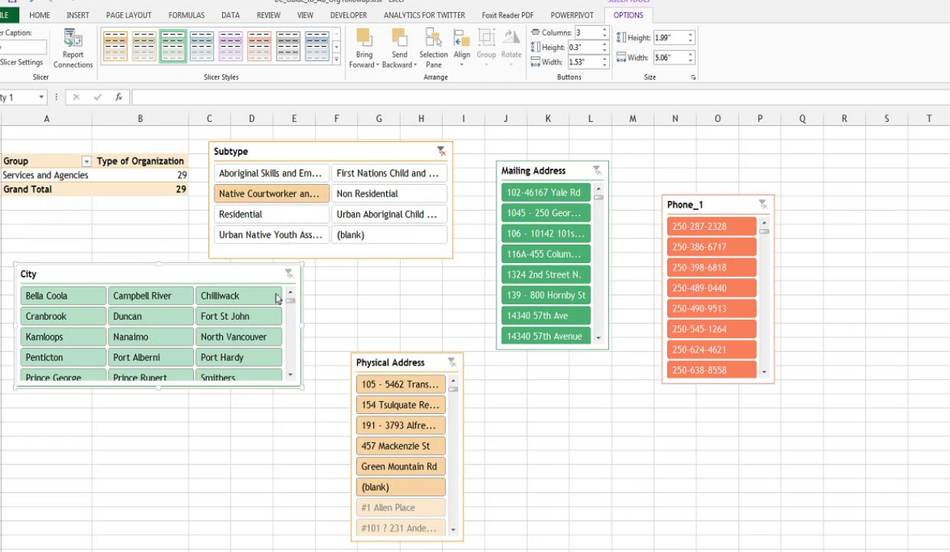
left_click(229, 336)
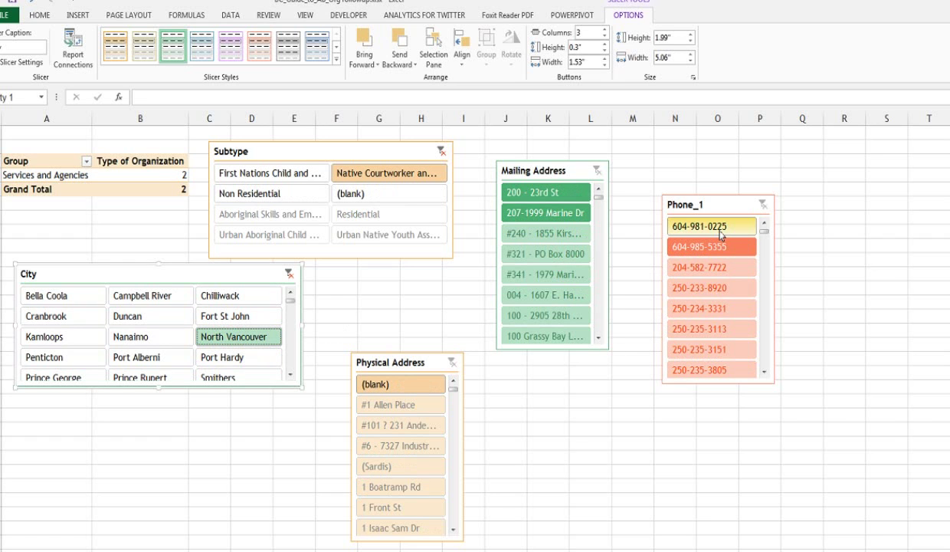
left_click(288, 274)
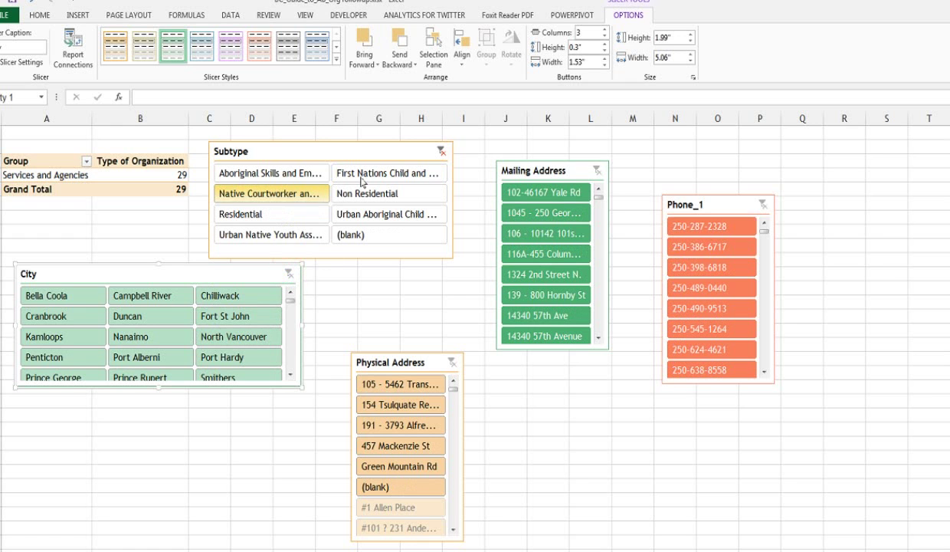
left_click(442, 151)
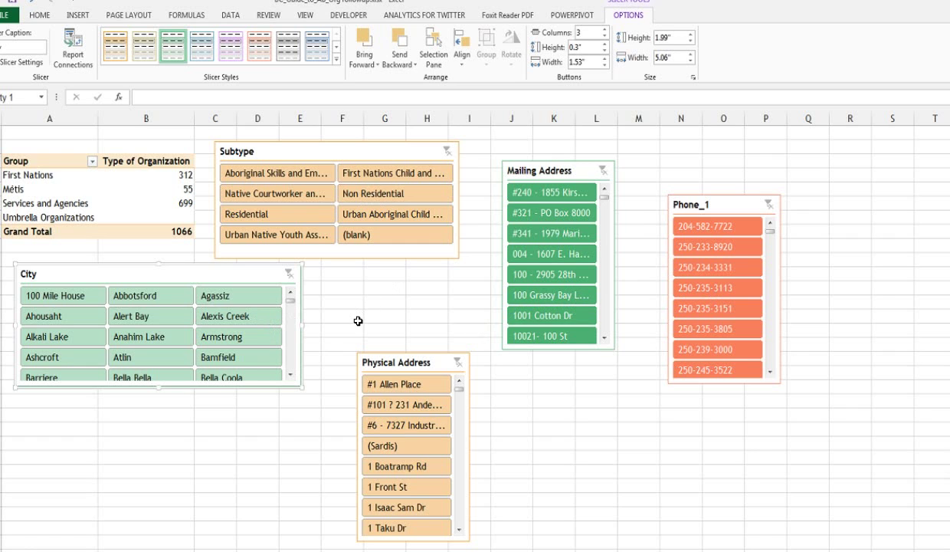
- Test the slicers by filtering on the Aboriginal Skills subtype with the cities Campbell River, Duncan and Kamloops one after another
left_click(282, 174)
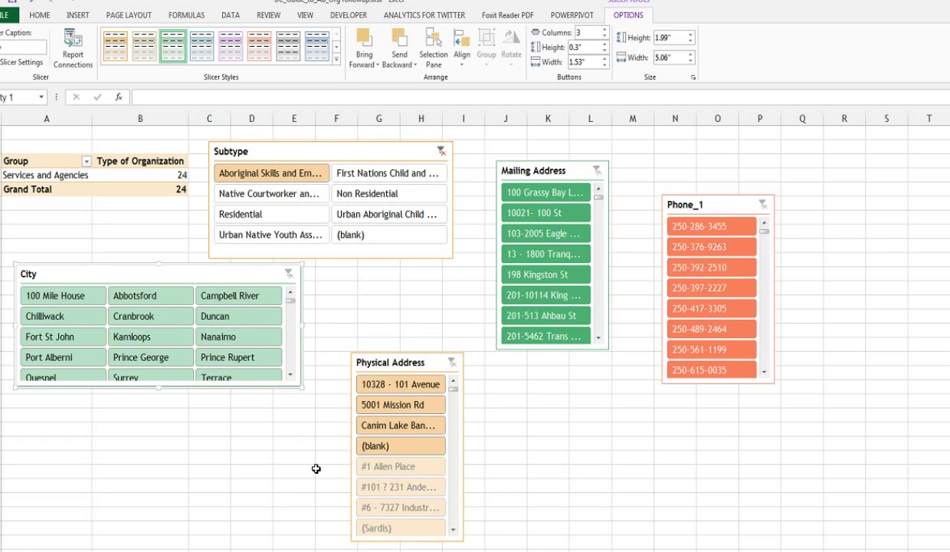
left_click(238, 300)
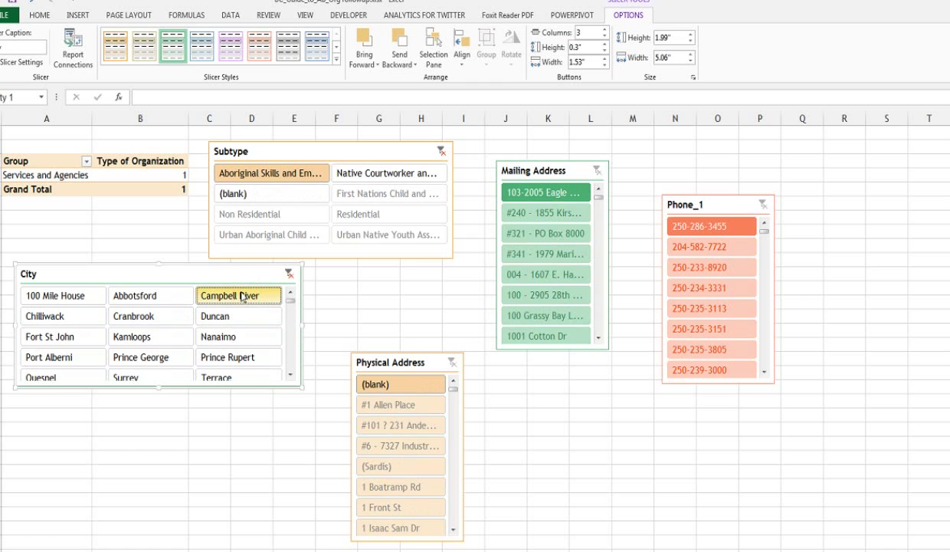
left_click(218, 316)
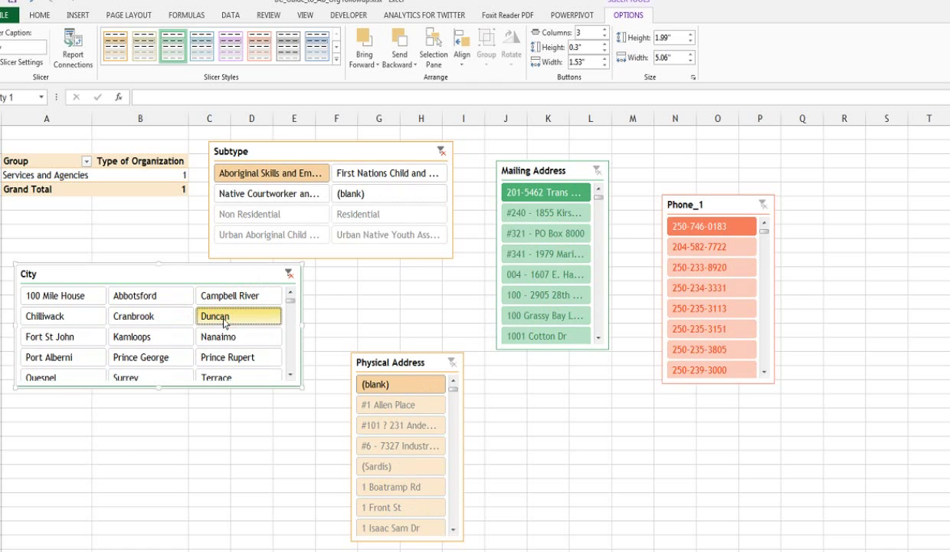
left_click(132, 337)
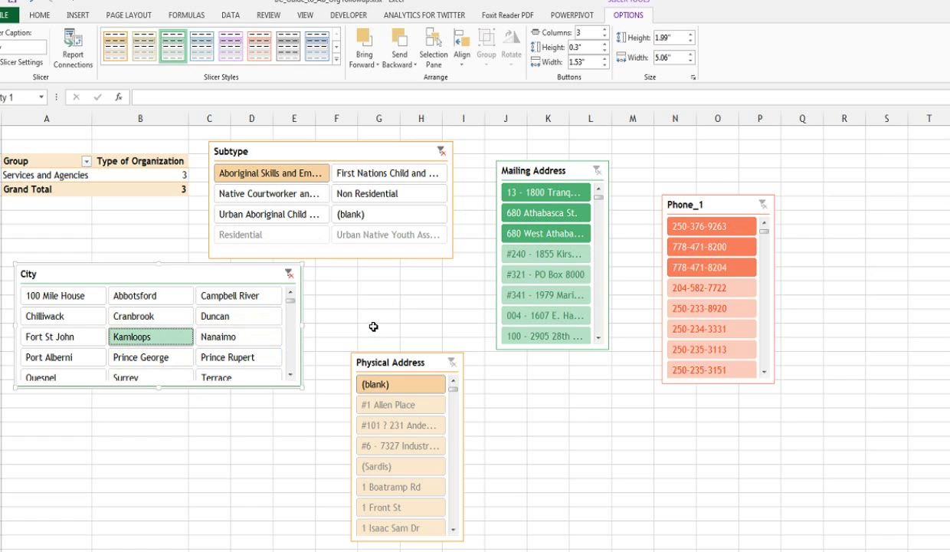
key("ctrl+z")
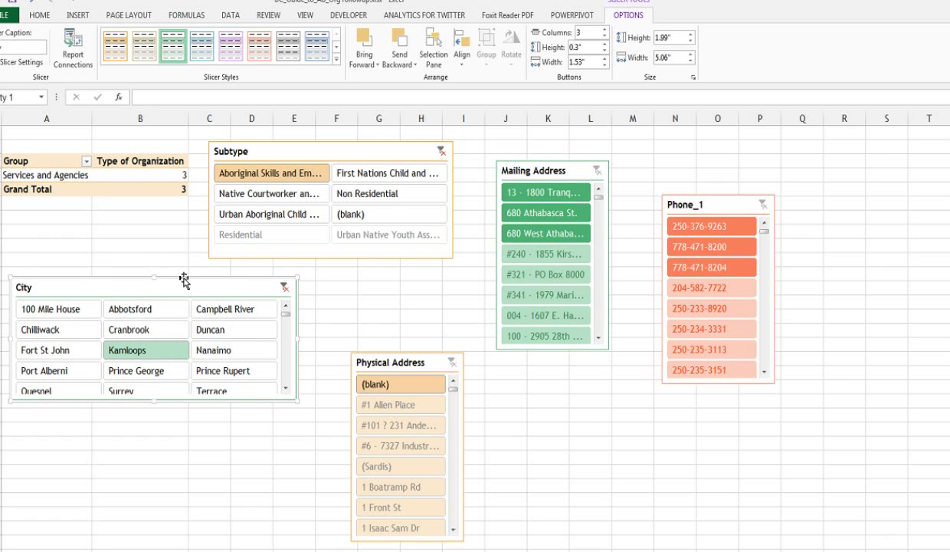
- Examine the customizable slicer elements in a duplicate of the City slicer's light green style, and discard the duplicate
left_click(336, 58)
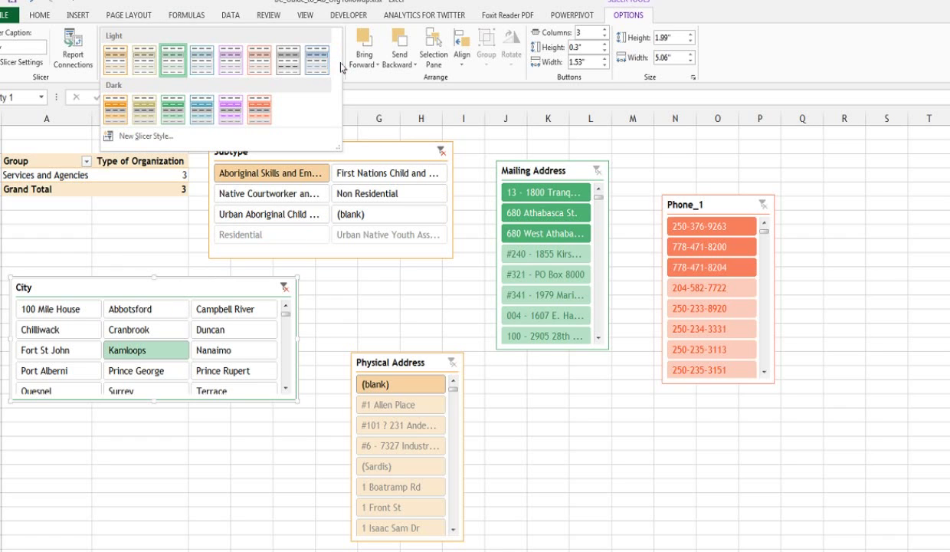
right_click(177, 65)
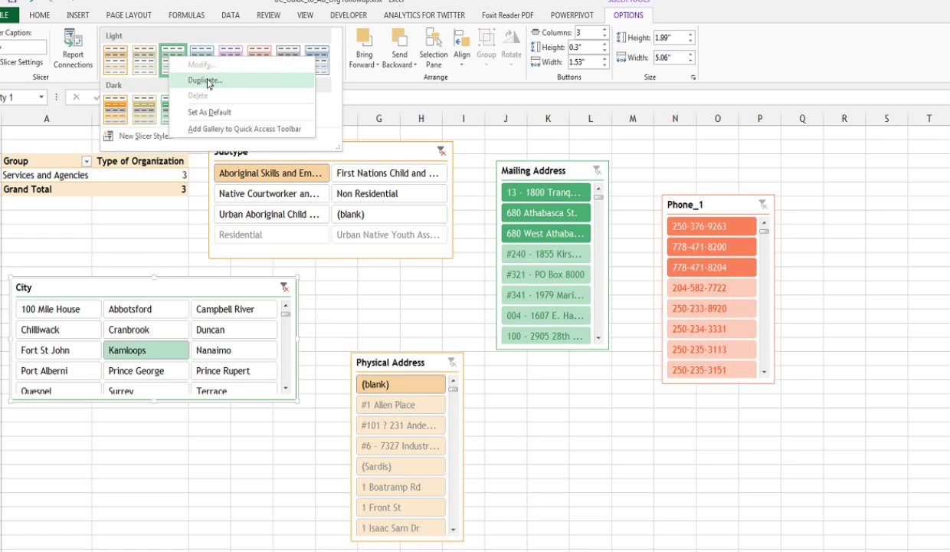
left_click(206, 81)
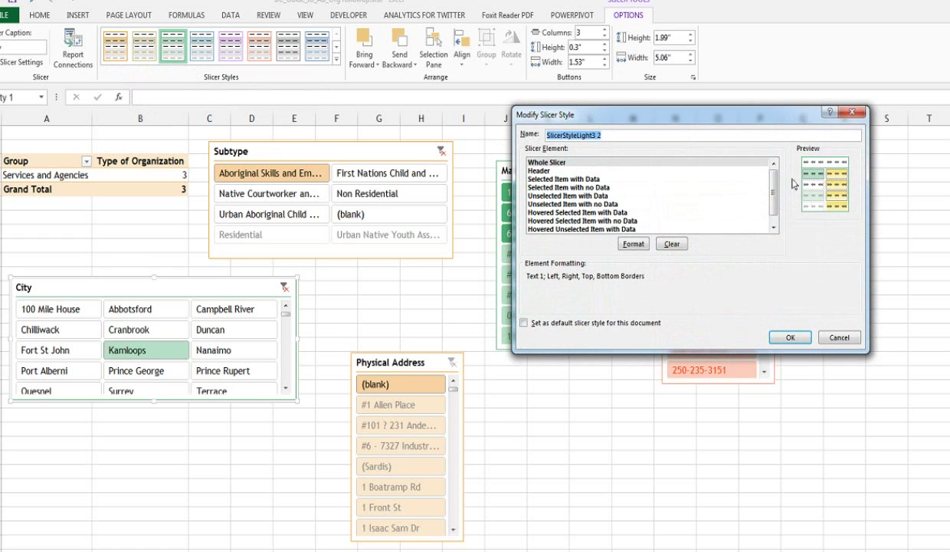
scroll(751, 188, "down", 1)
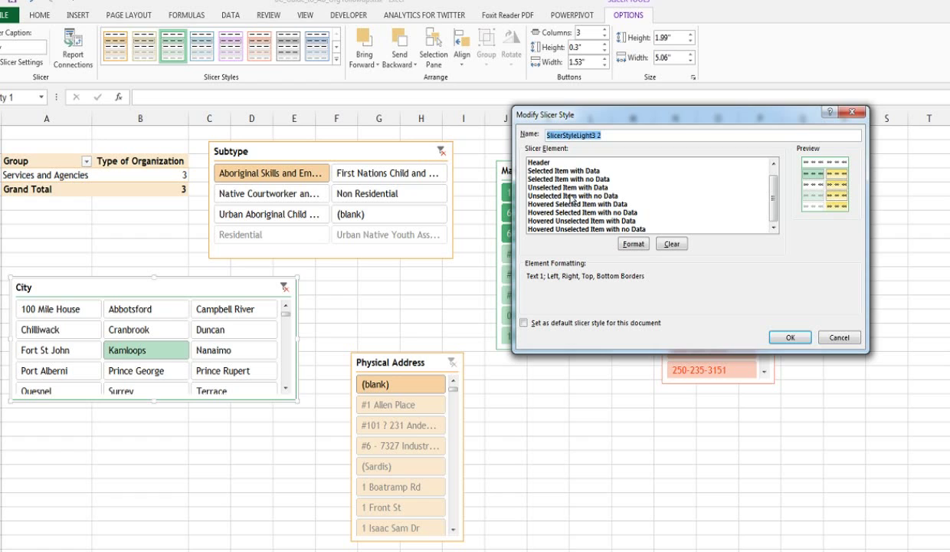
left_click(845, 340)
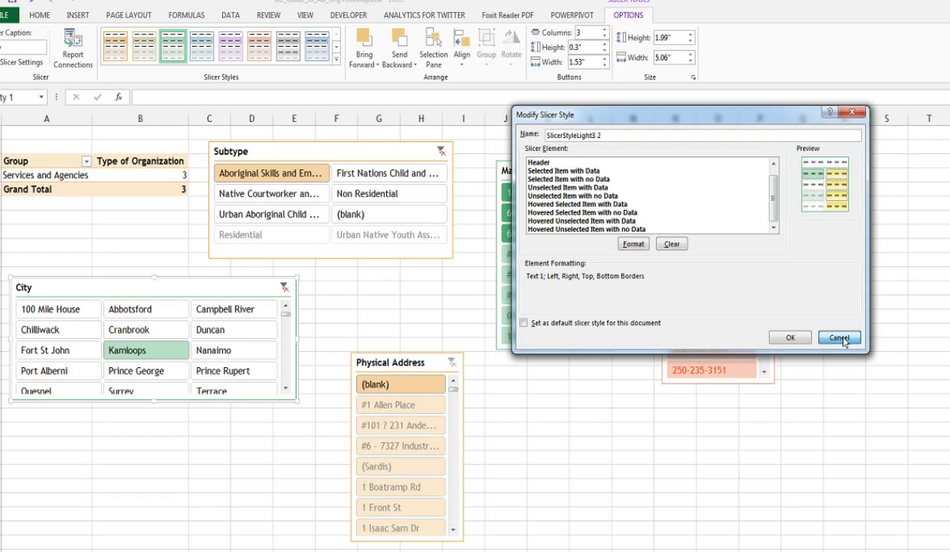
left_click(839, 338)
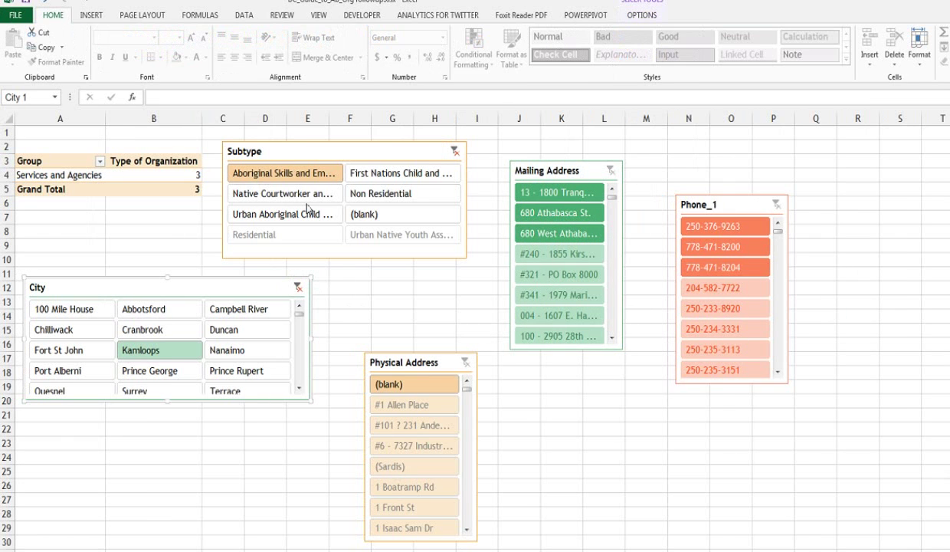
- Apply the Main Event theme to the workbook
left_click(143, 17)
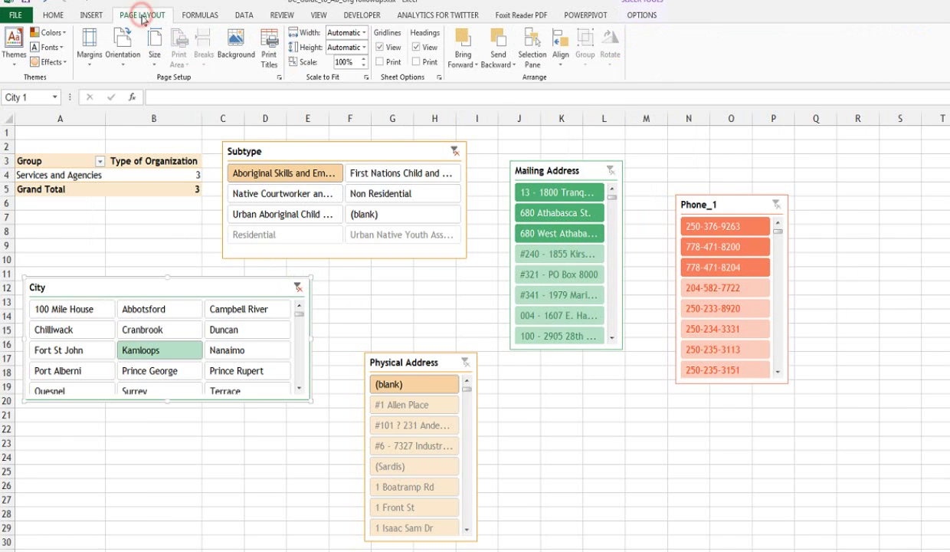
left_click(13, 48)
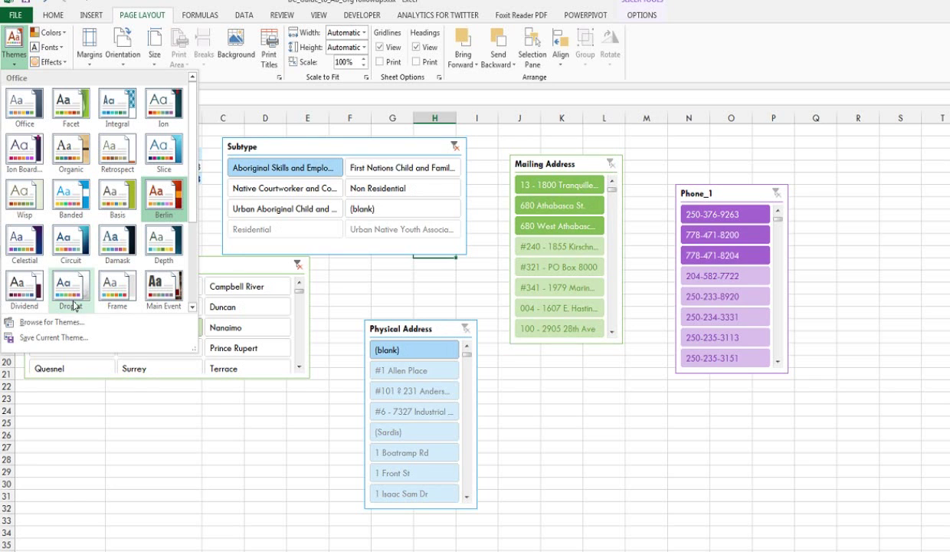
left_click(193, 306)
left_click(193, 308)
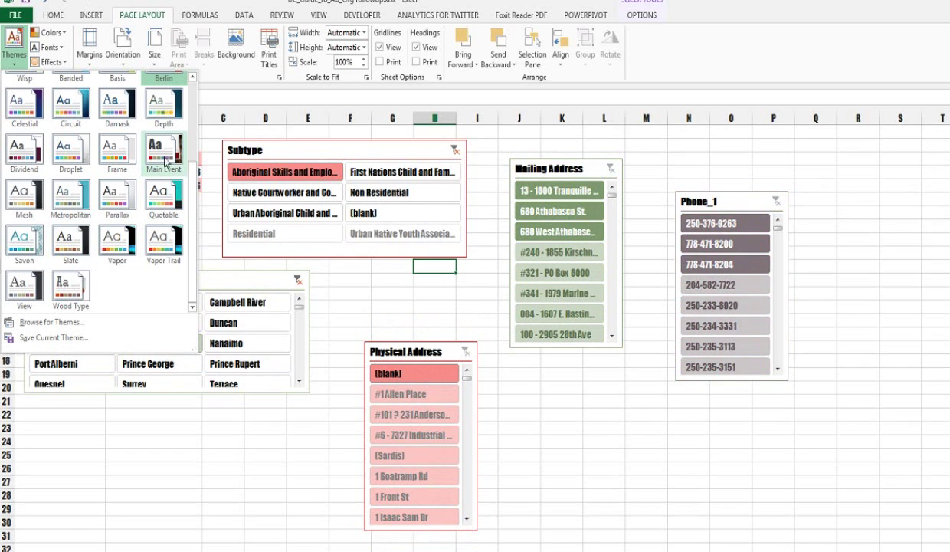
left_click(170, 158)
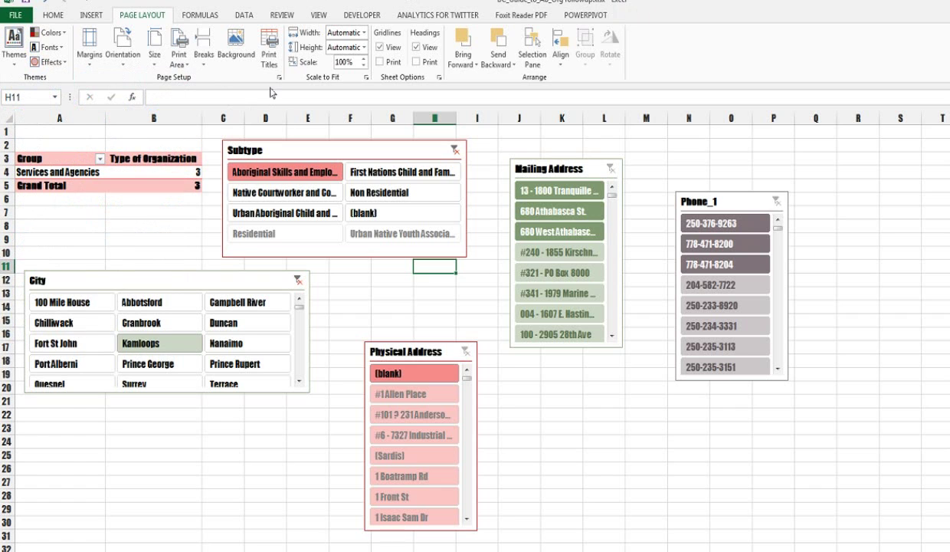
- Filter by the first mailing address and apply the first dark slicer style, red in this theme, to the Mailing Address slicer
left_click(547, 190)
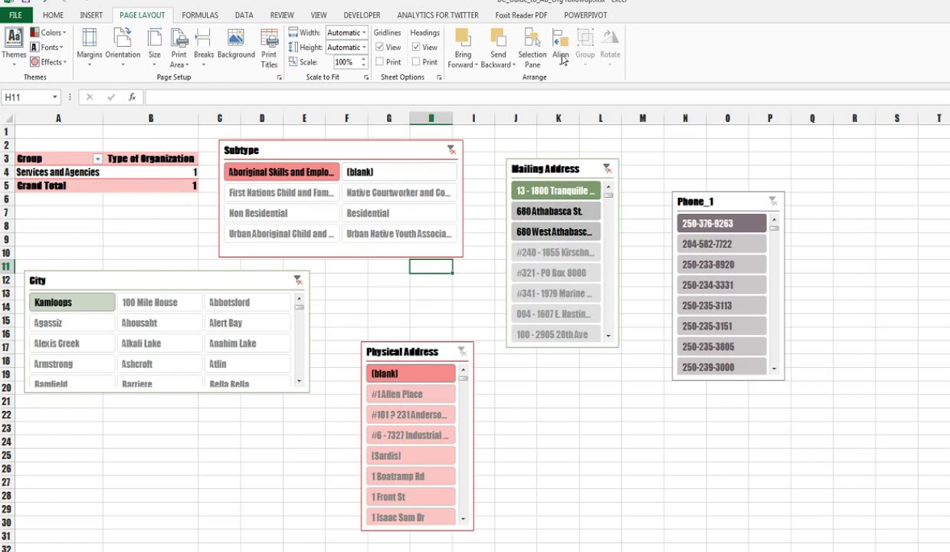
left_click(538, 165)
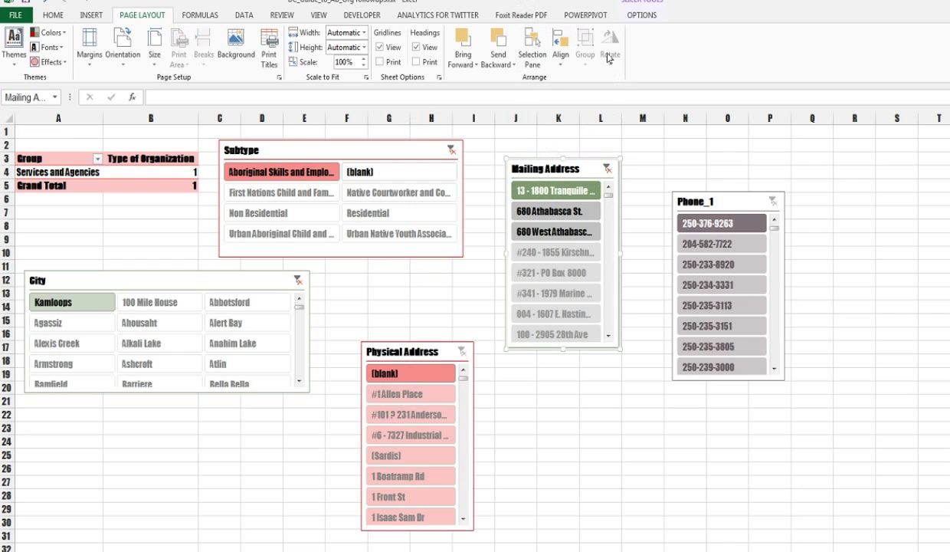
left_click(640, 14)
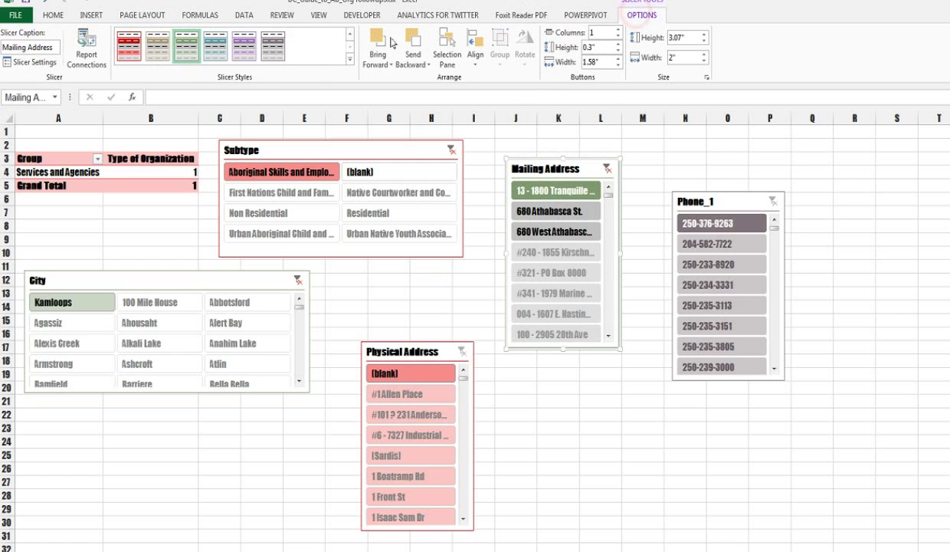
left_click(354, 67)
left_click(167, 107)
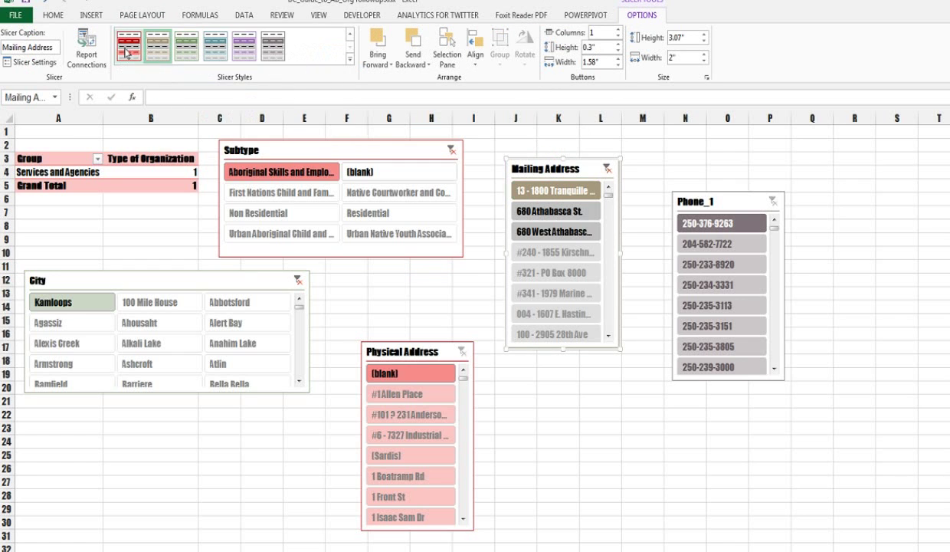
left_click(128, 52)
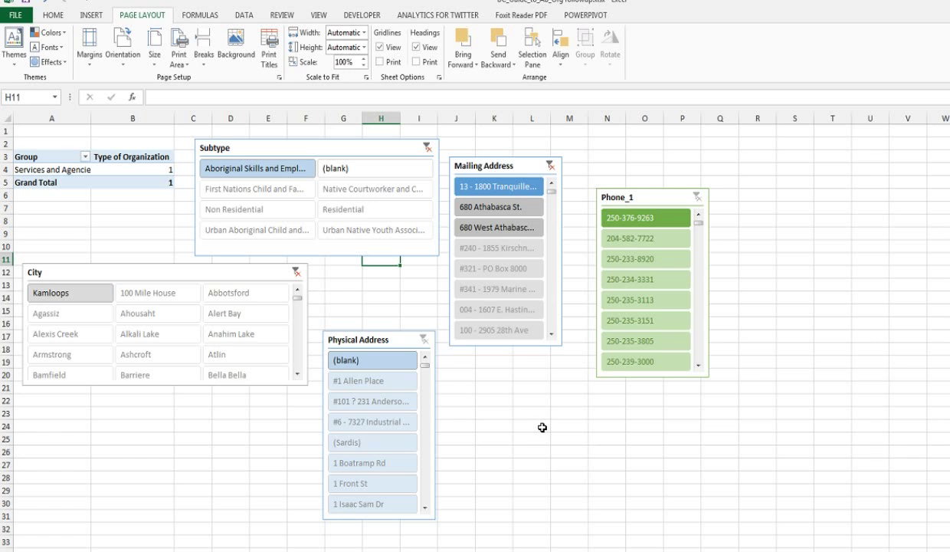
- Spread the Phone_1, Mailing Address and Subtype slicers out across the sheet and place the Physical Address slicer just below Subtype
left_click_drag(625, 197, 730, 148)
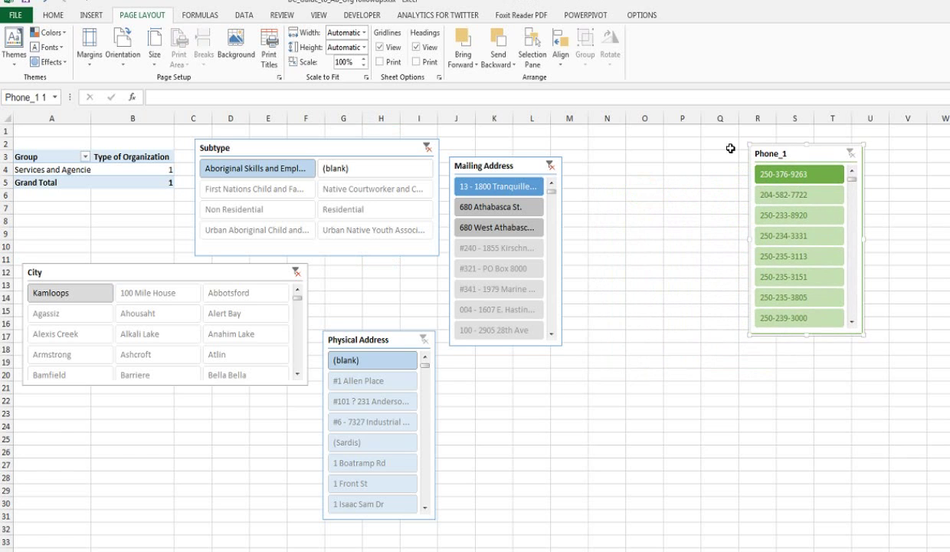
left_click_drag(487, 162, 625, 158)
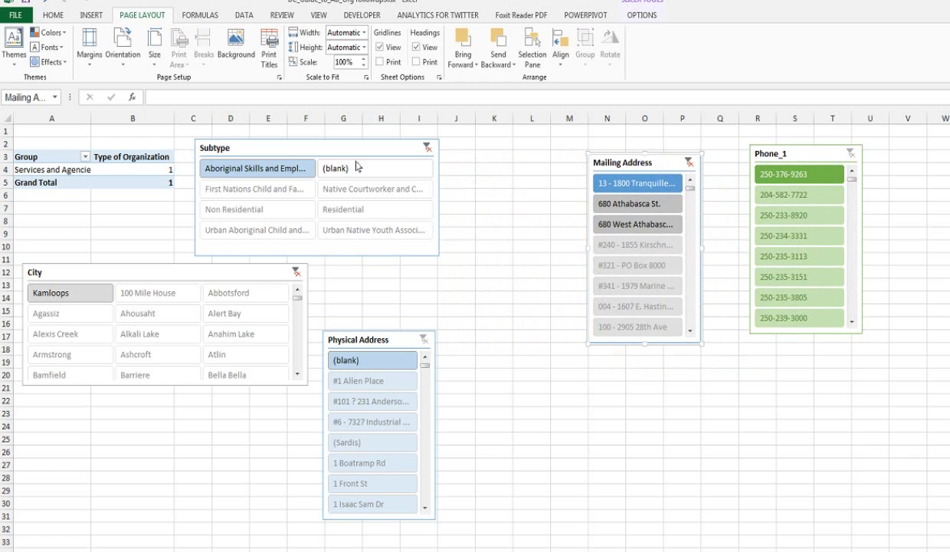
left_click_drag(310, 146, 415, 159)
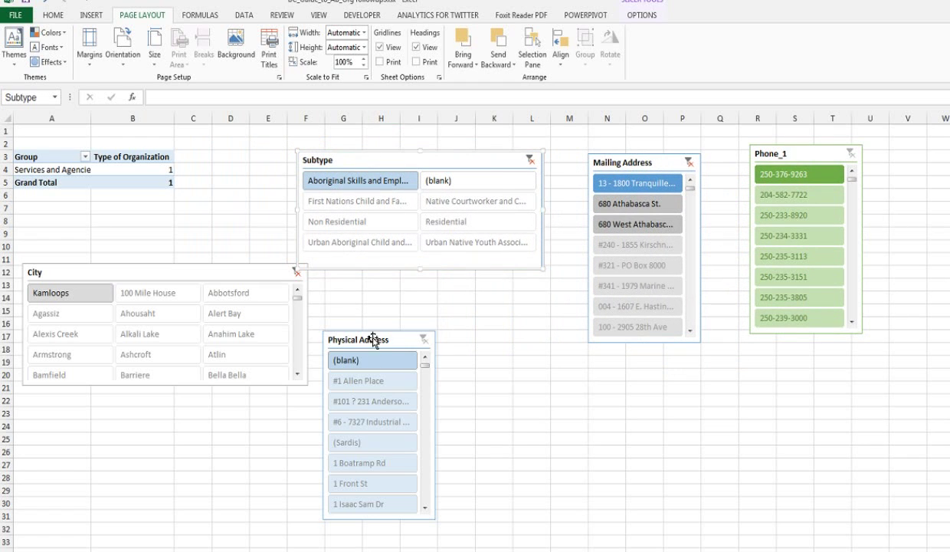
left_click_drag(373, 339, 411, 300)
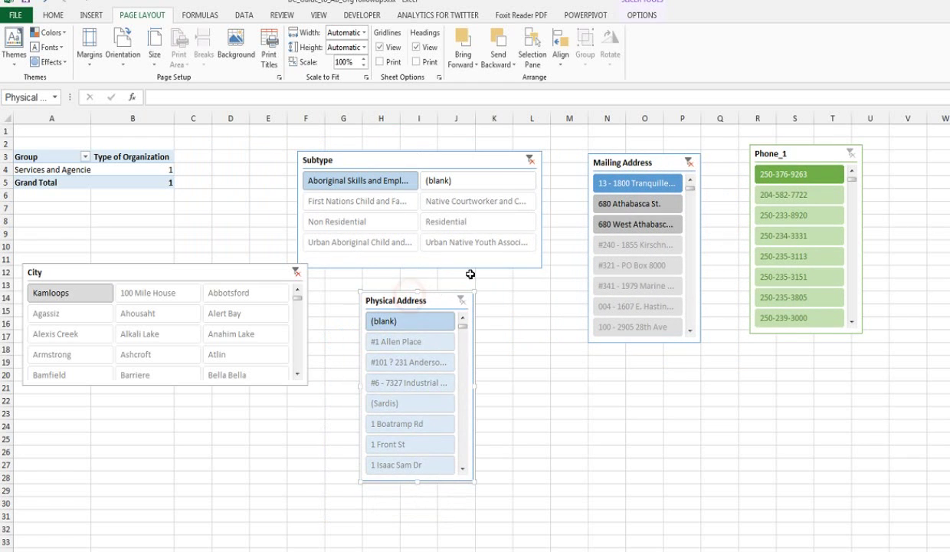
- Widen the Physical Address slicer so that longer addresses fit on its buttons
left_click(641, 15)
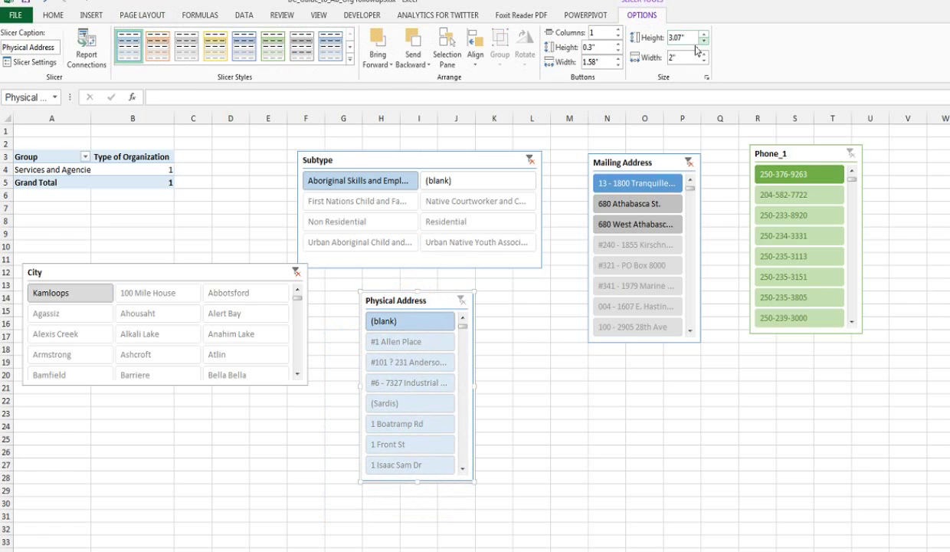
left_click(405, 300)
left_click_drag(475, 481, 549, 481)
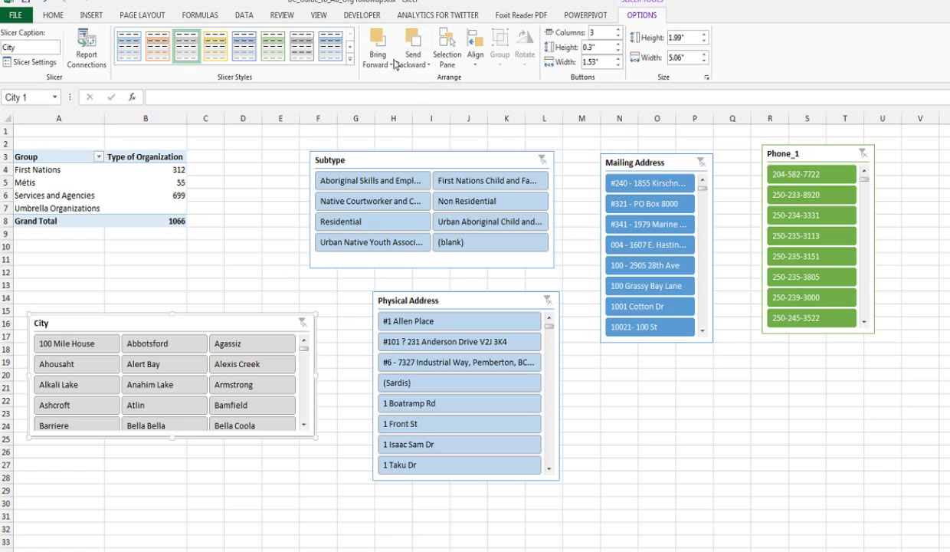
- Insert an empty column before column A to leave a margin beside the PivotTable
left_click(320, 19)
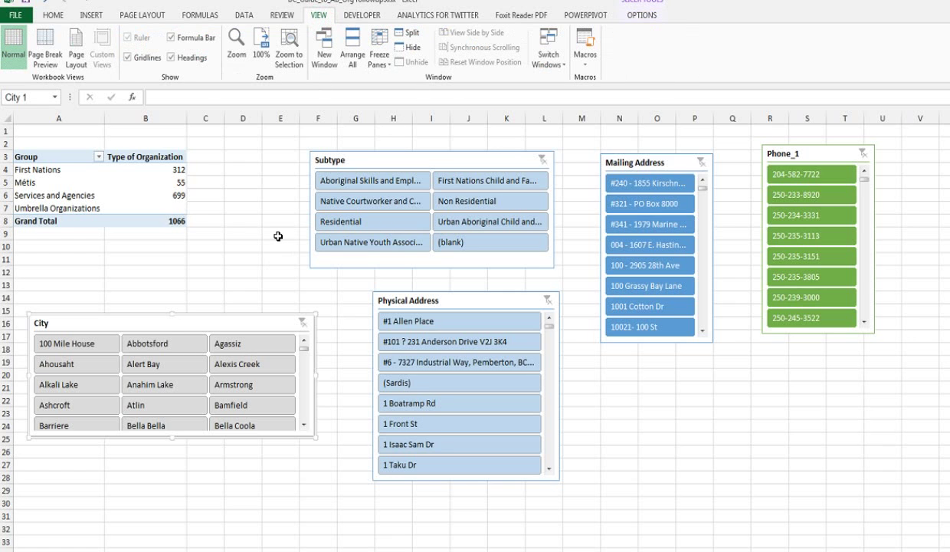
left_click(63, 119)
right_click(63, 119)
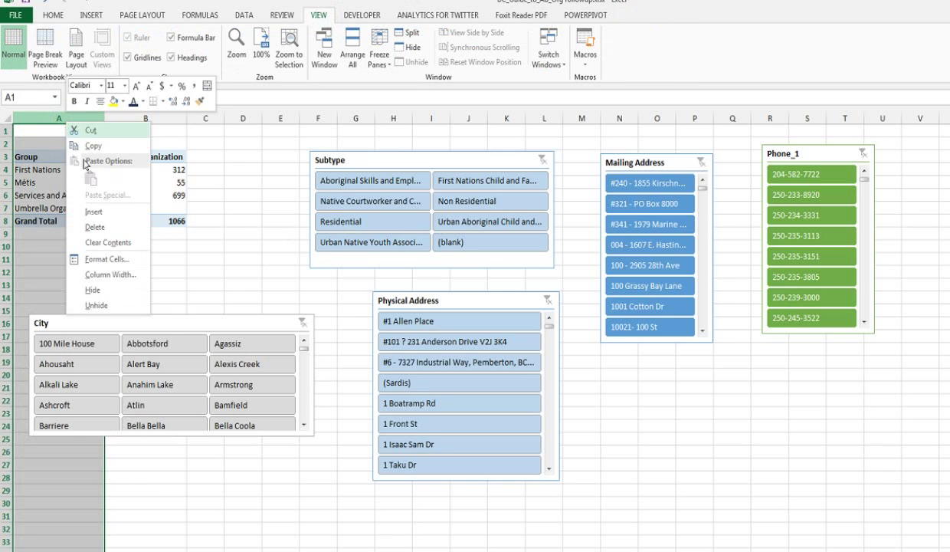
left_click(98, 206)
left_click(196, 259)
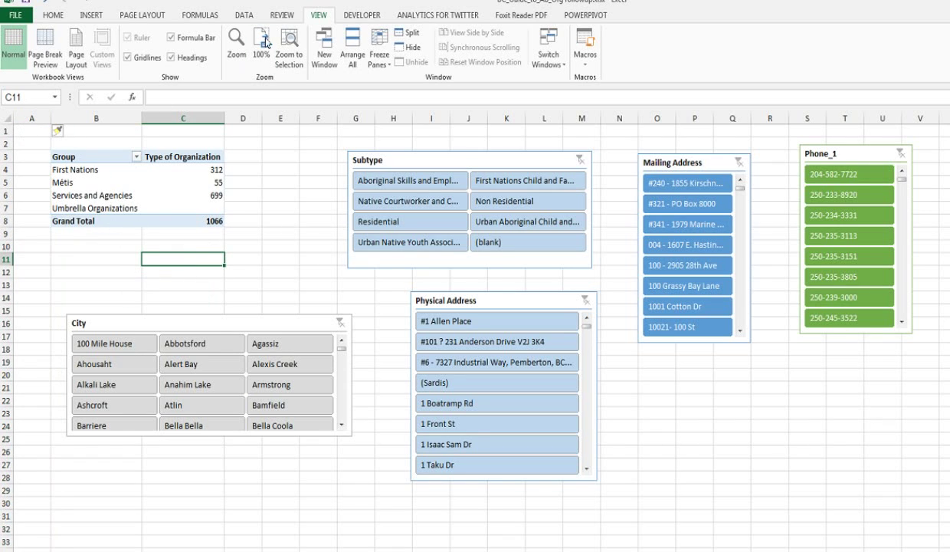
- Hide the sheet's headings, formula bar and gridlines to give it a clean dashboard look
left_click(196, 57)
left_click(181, 38)
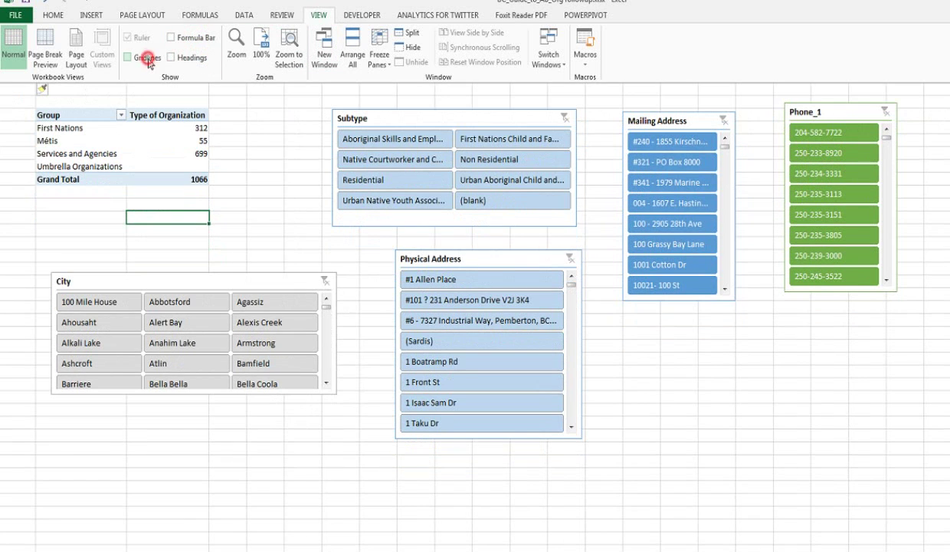
left_click(148, 59)
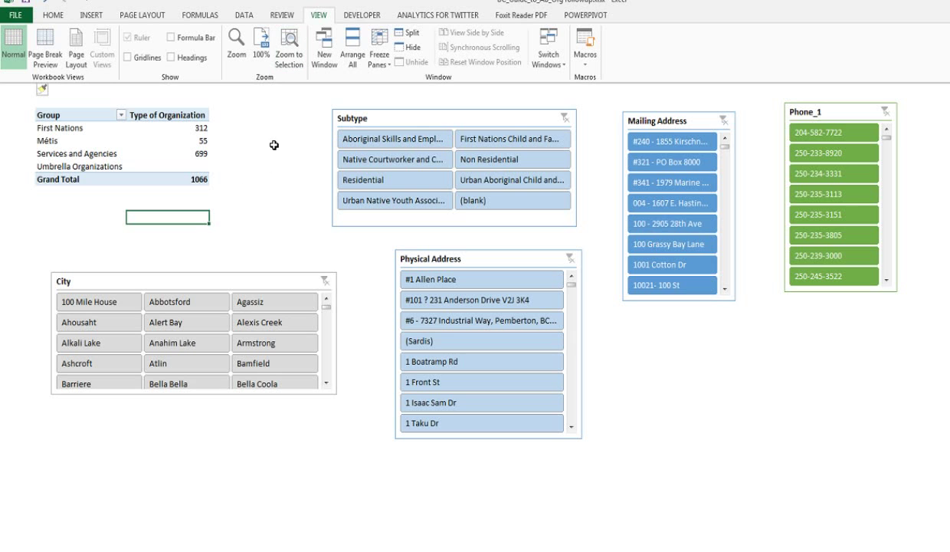
- Test the dashboard by filtering on the city Abbotsford, and clear the City filter
left_click(193, 306)
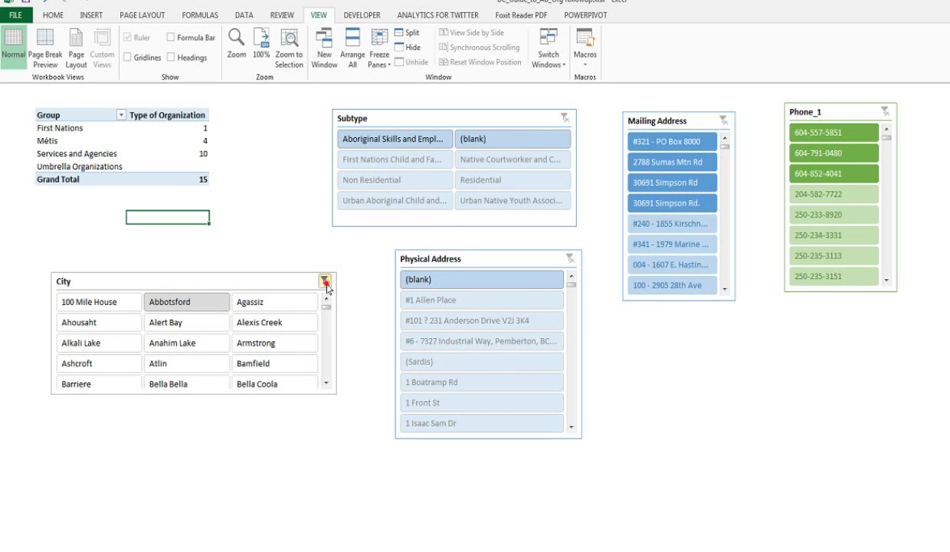
left_click(325, 282)
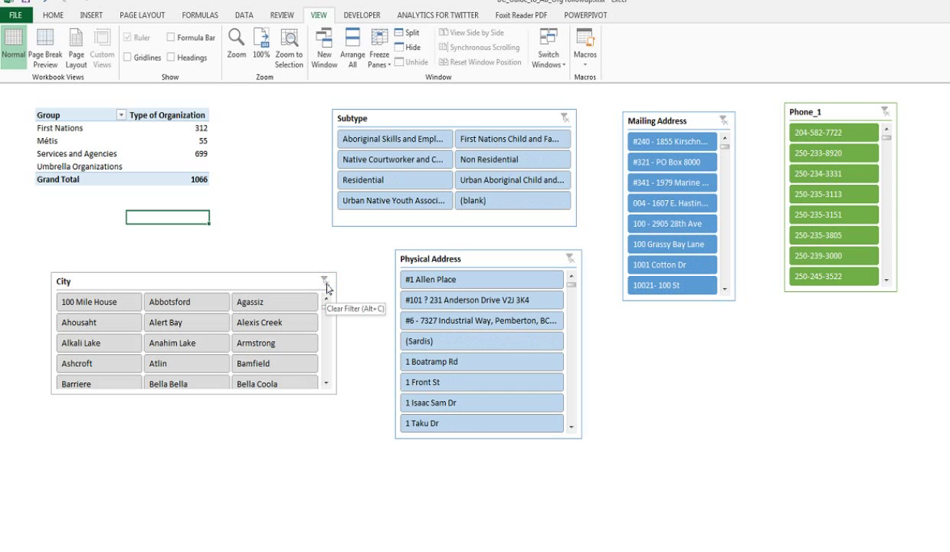
- Review the City slicer's settings for its name, header, item sorting and items with no data, and accept them unchanged
left_click(260, 285)
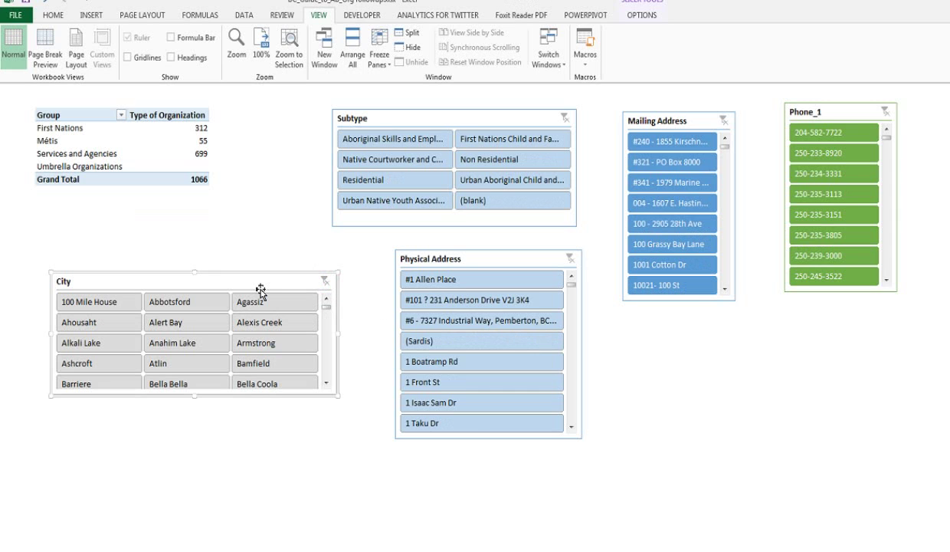
right_click(264, 285)
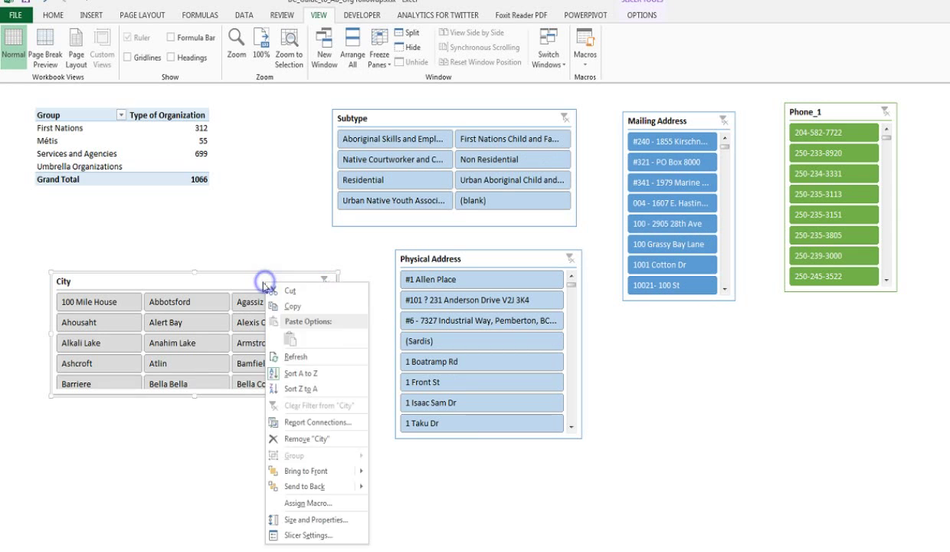
left_click(213, 282)
right_click(214, 282)
key("Escape")
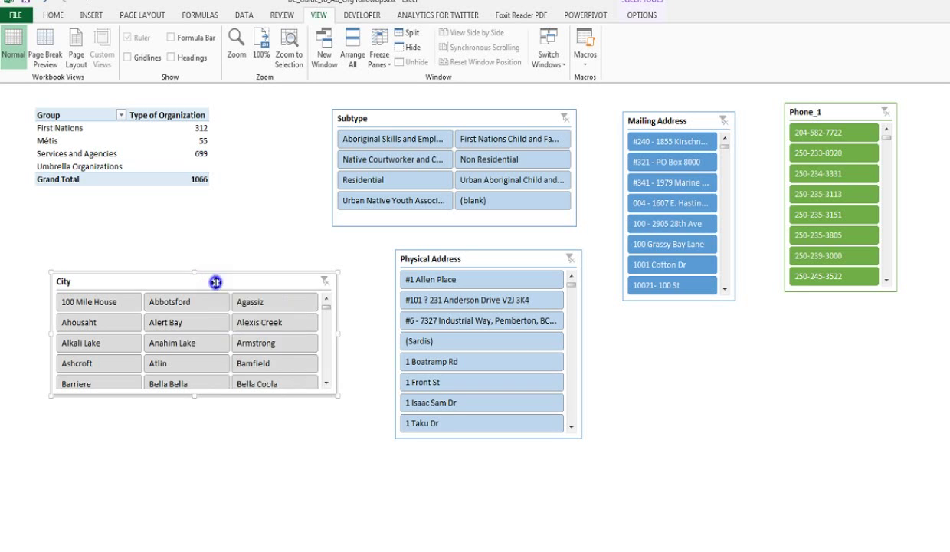
right_click(217, 282)
left_click(251, 536)
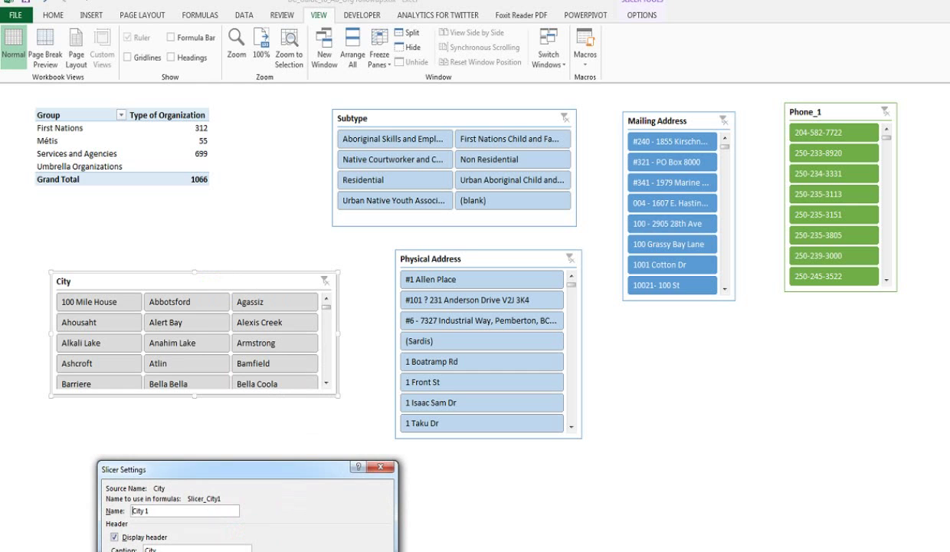
left_click_drag(297, 467, 335, 248)
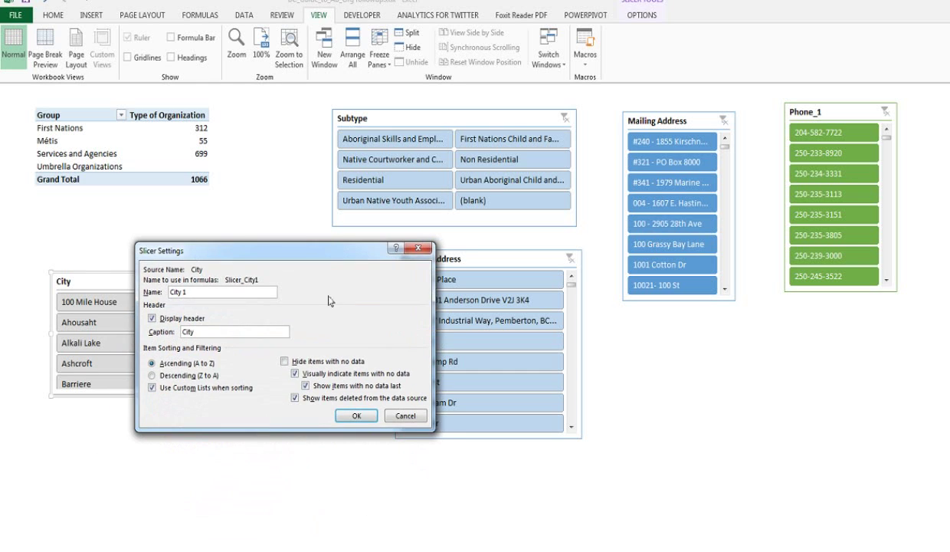
left_click(356, 416)
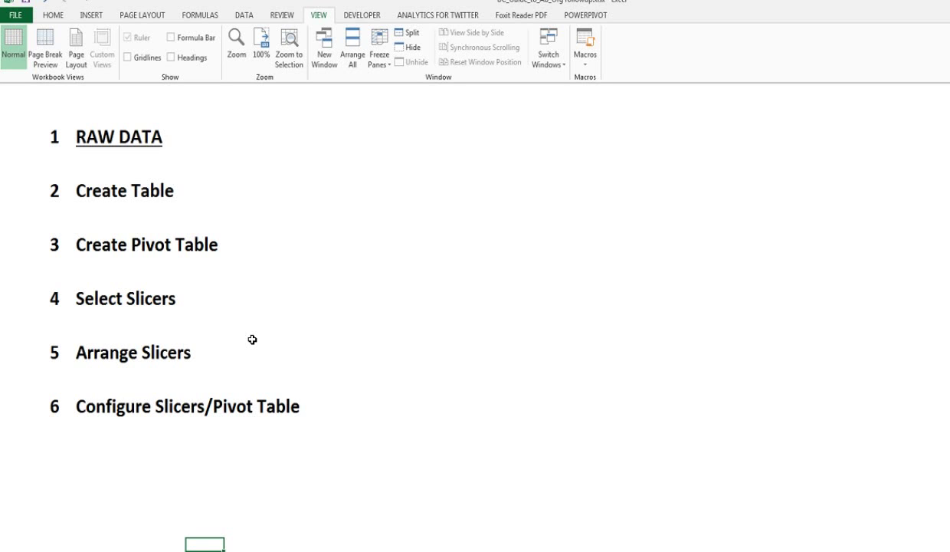
- Go to the BC First Nations Organizations and Contacts dashboard sheet and examine its PivotTable and the Subtype, Type of Organization and Mailing Address slicers
key("ctrl+Page_Down")
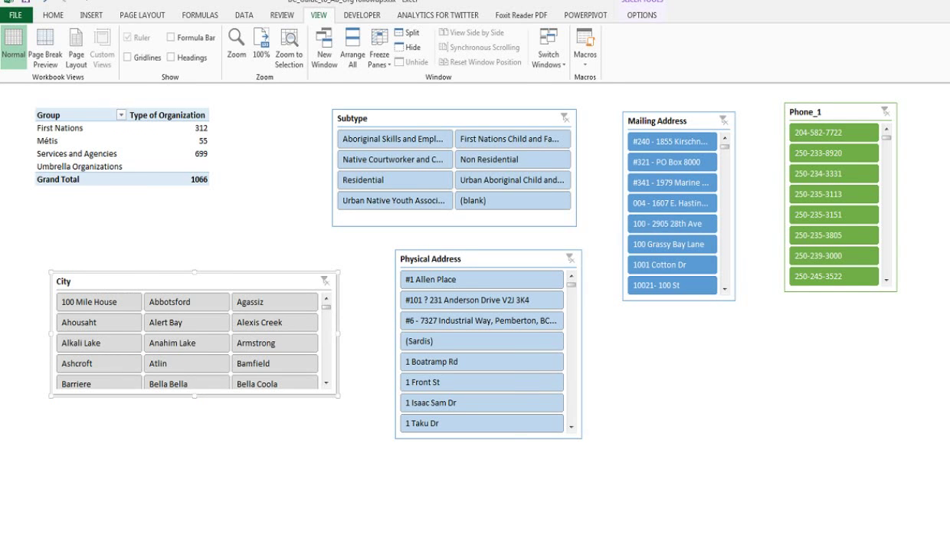
key("ctrl+Page_Down")
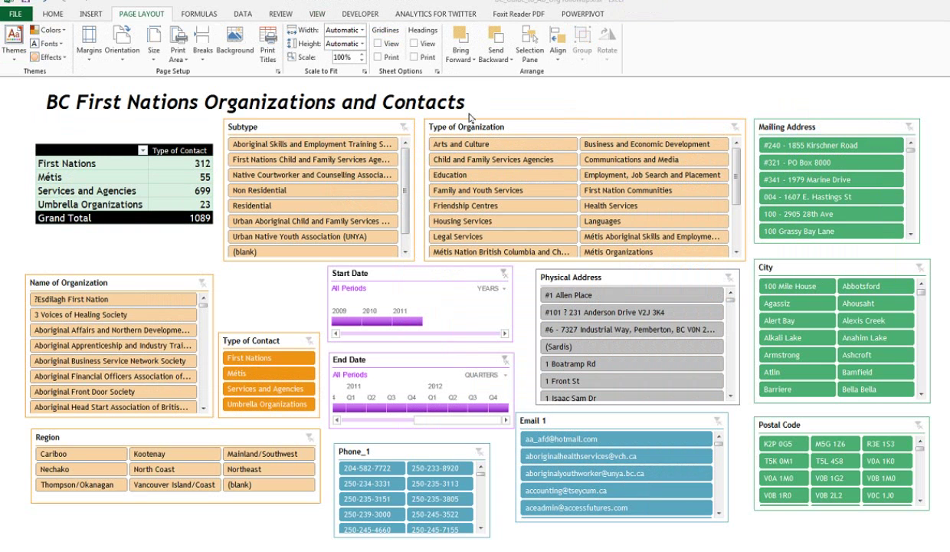
left_click(94, 178)
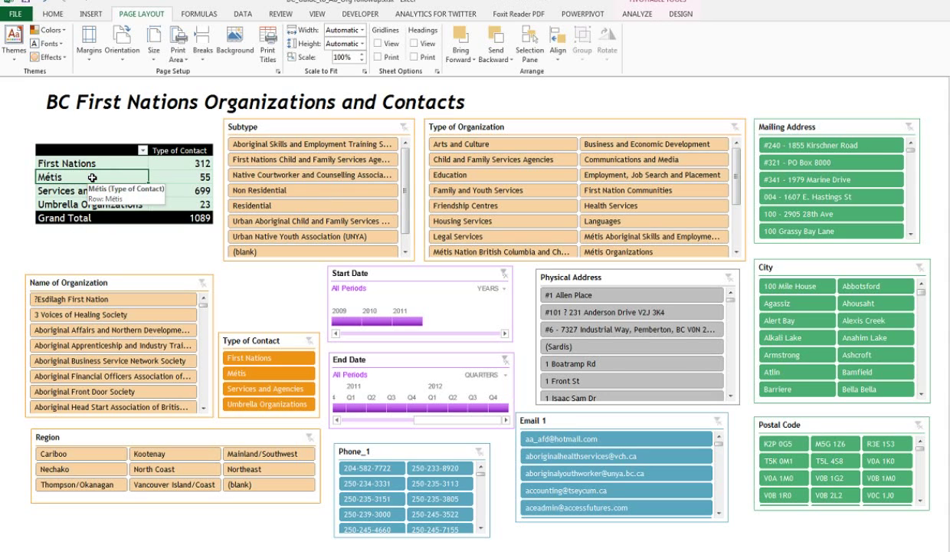
left_click(309, 127)
left_click(492, 126)
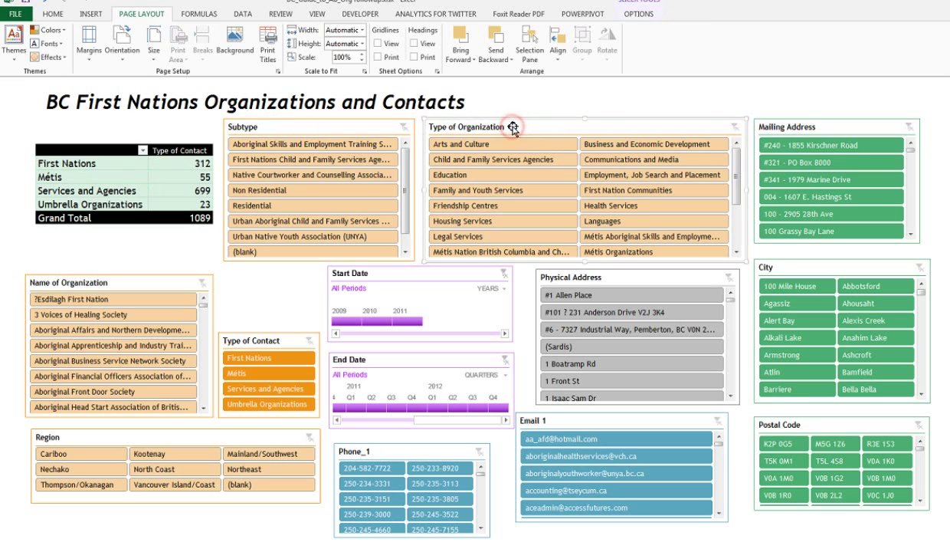
left_click(801, 121)
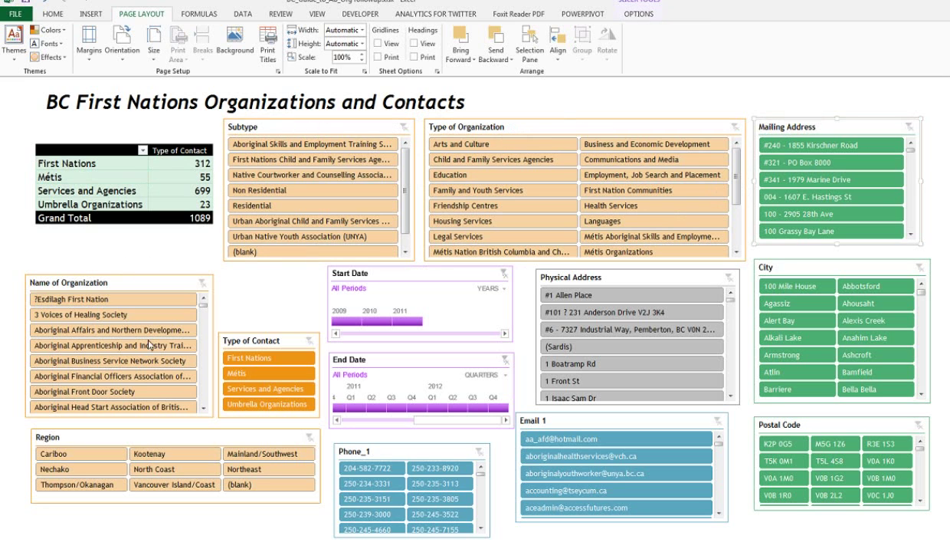
- Move the Type of Contact slicer up beside Name of Organization, and nudge the Region, Phone_1 and Email 1 slicers to space them out
left_click_drag(259, 340, 258, 305)
left_click_drag(236, 439, 233, 445)
left_click(393, 454)
left_click_drag(395, 454, 401, 456)
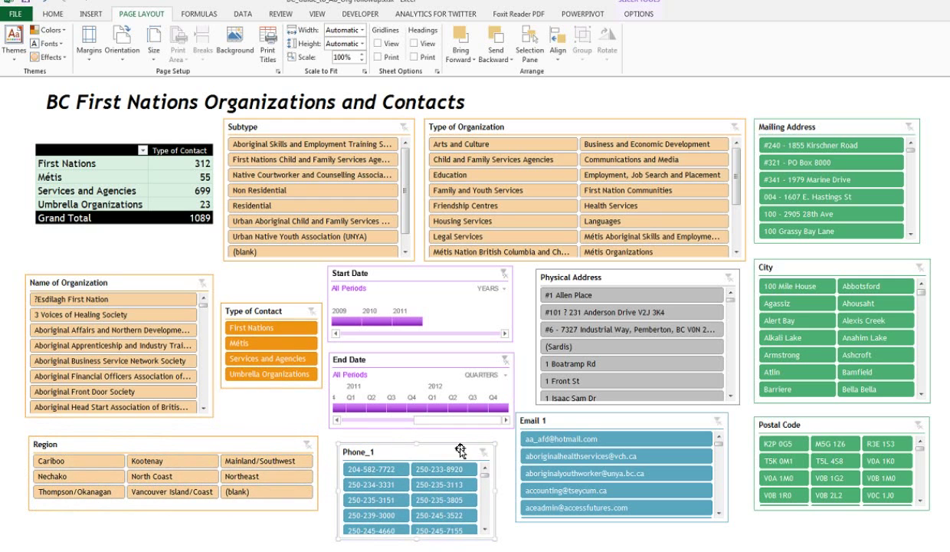
mouse_move(568, 420)
left_mouse_down()
mouse_move(577, 425)
mouse_move(563, 418)
left_mouse_up()
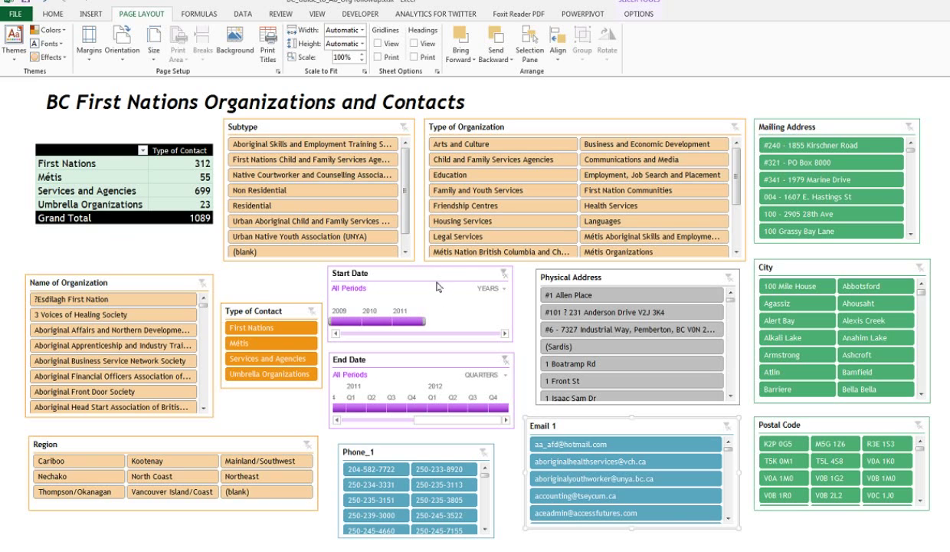
- Test the timelines by filtering Start Date to 2011 and End Date to Q3 2011, and clear the Start Date filter
left_click(379, 320)
left_click(406, 321)
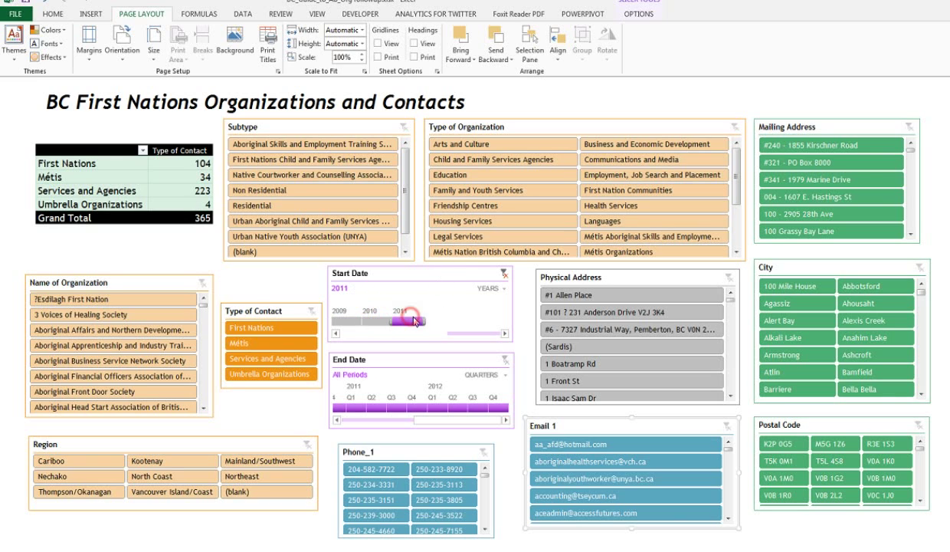
left_click(393, 407)
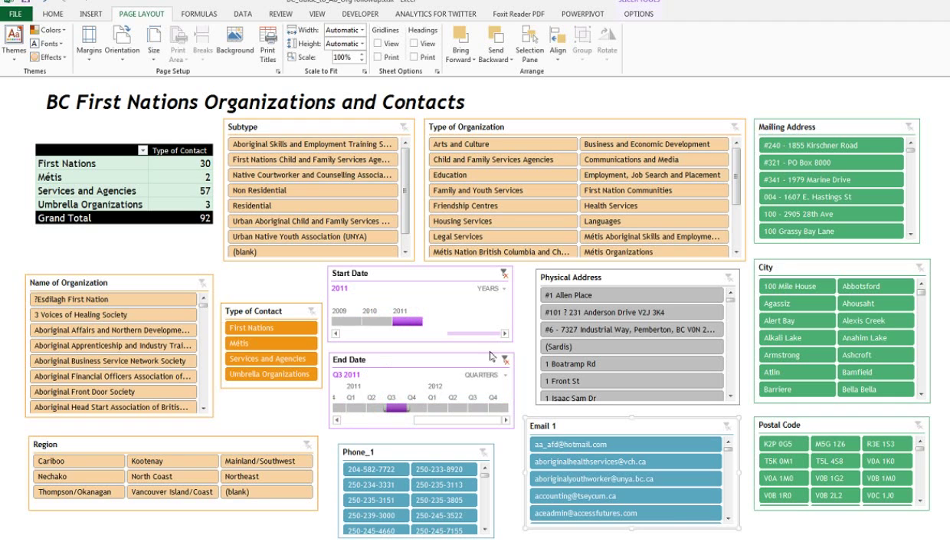
left_click(504, 273)
- Check which PivotTables the Start Date timeline is connected to, keep its connections as they are, and deselect the timeline
right_click(453, 270)
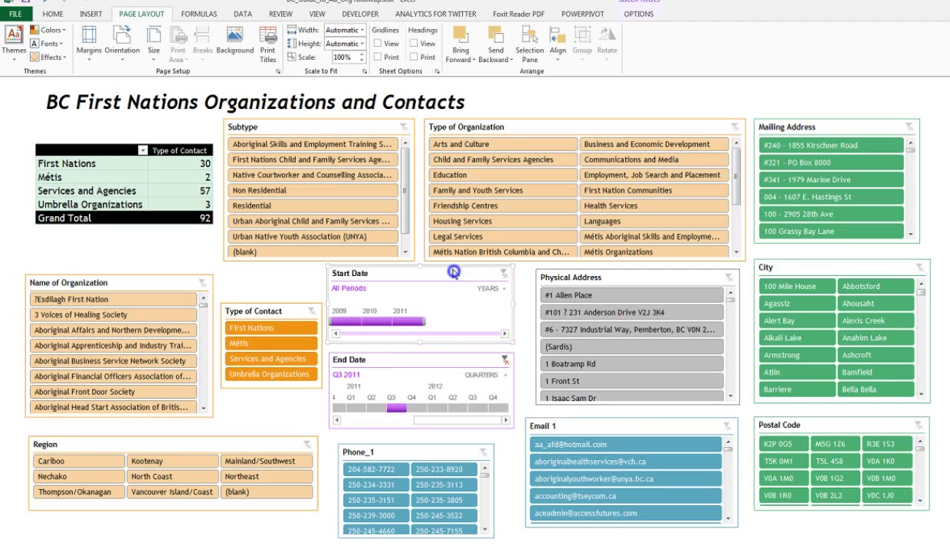
left_click(479, 371)
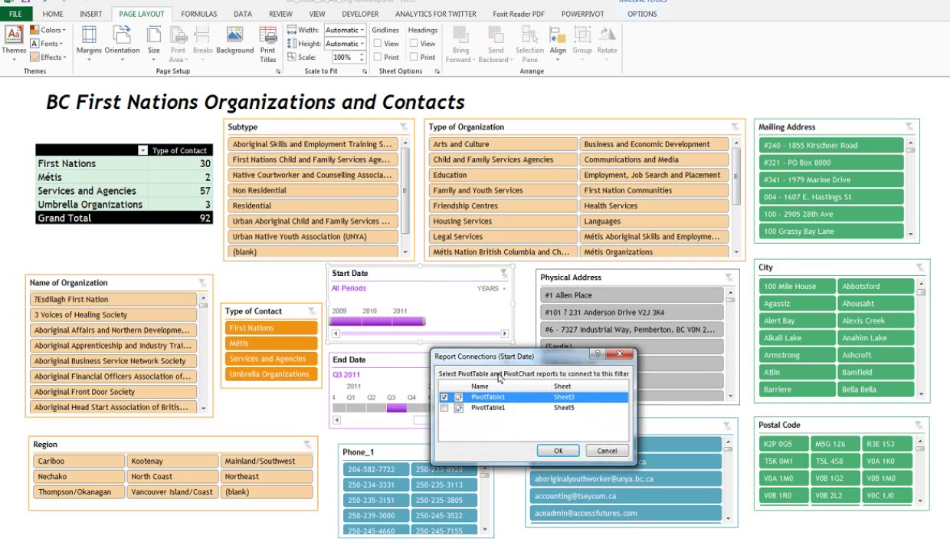
left_click(557, 450)
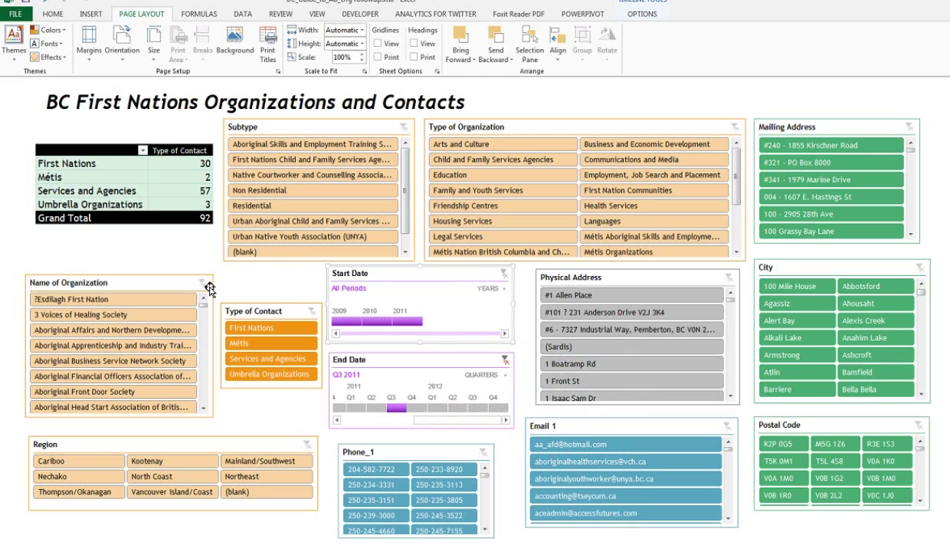
left_click(280, 286)
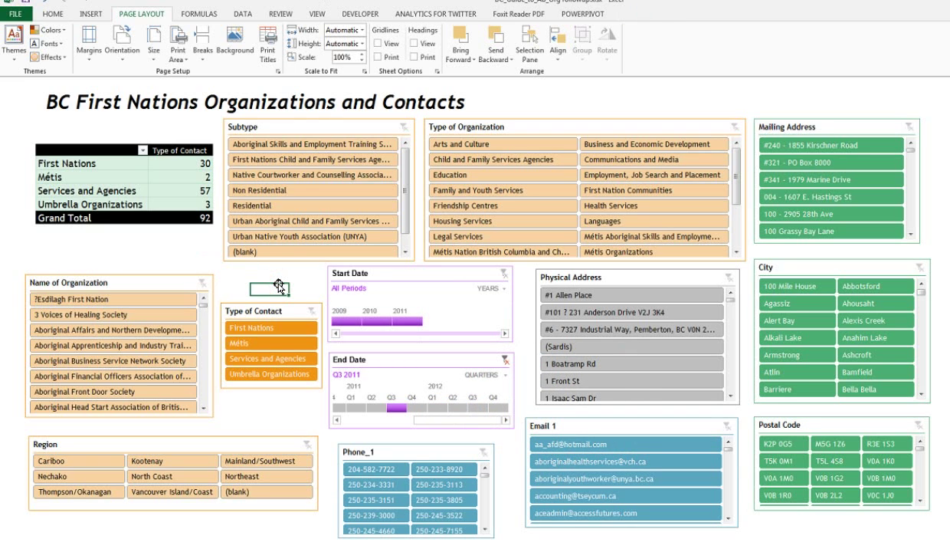